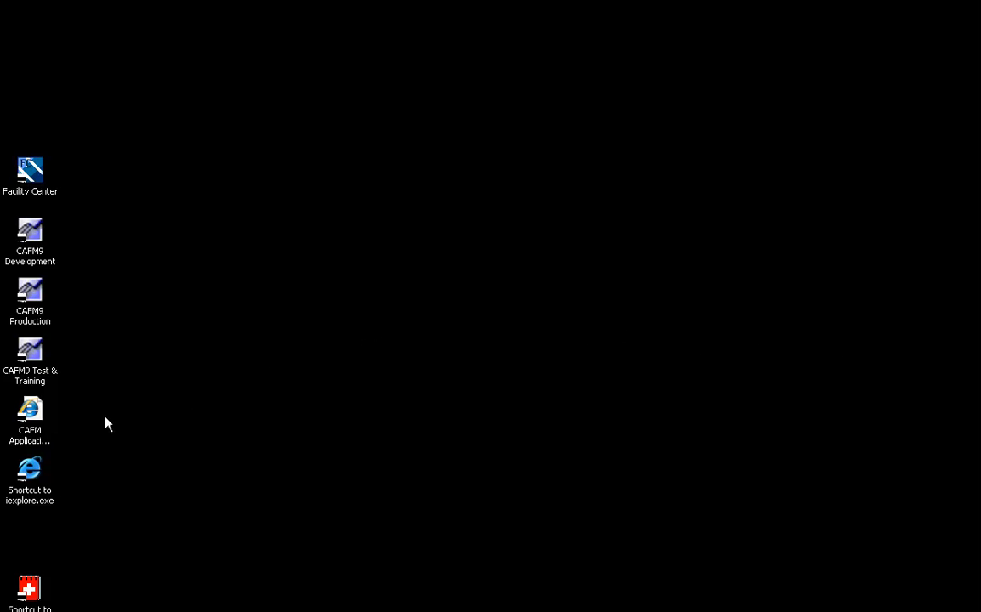
Launch the CAFM9 Production shortcut and log in with the user name and password
double_click(30, 299)
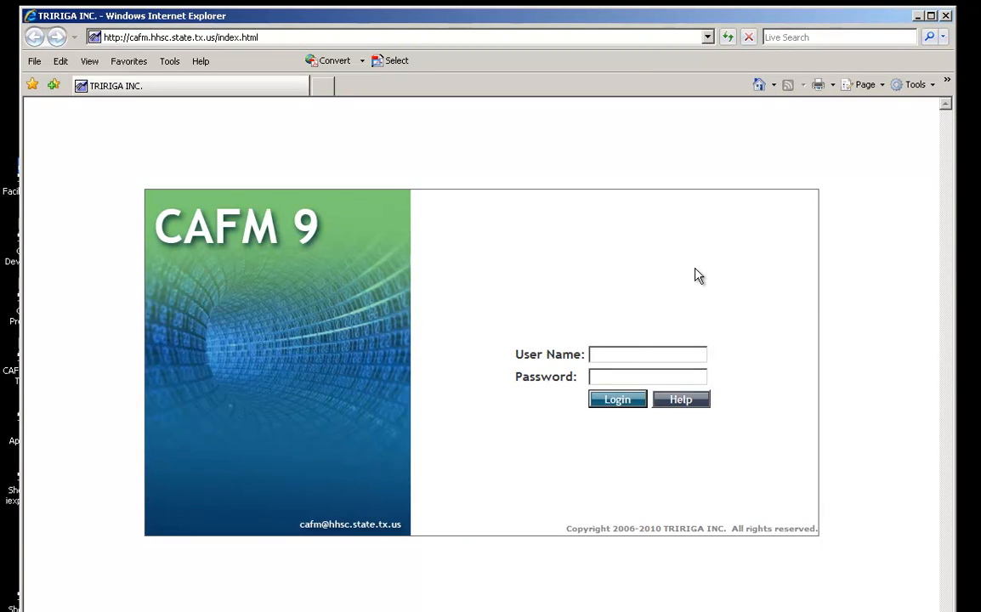
key("Tab")
type("••••••")
key("Return")
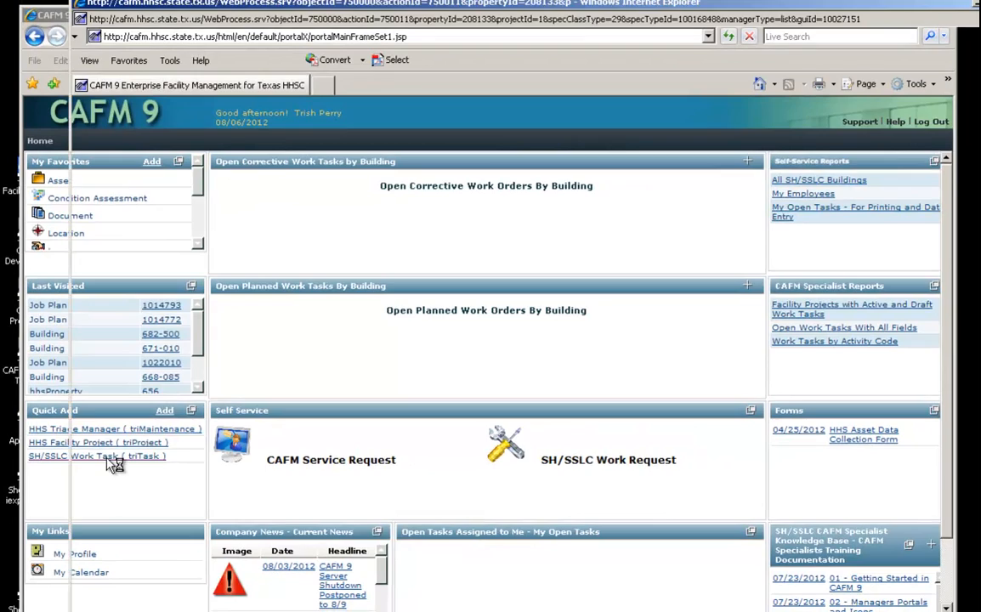
Create a new SH/SSLC Work Task from Quick Add and maximize its window
left_click(110, 457)
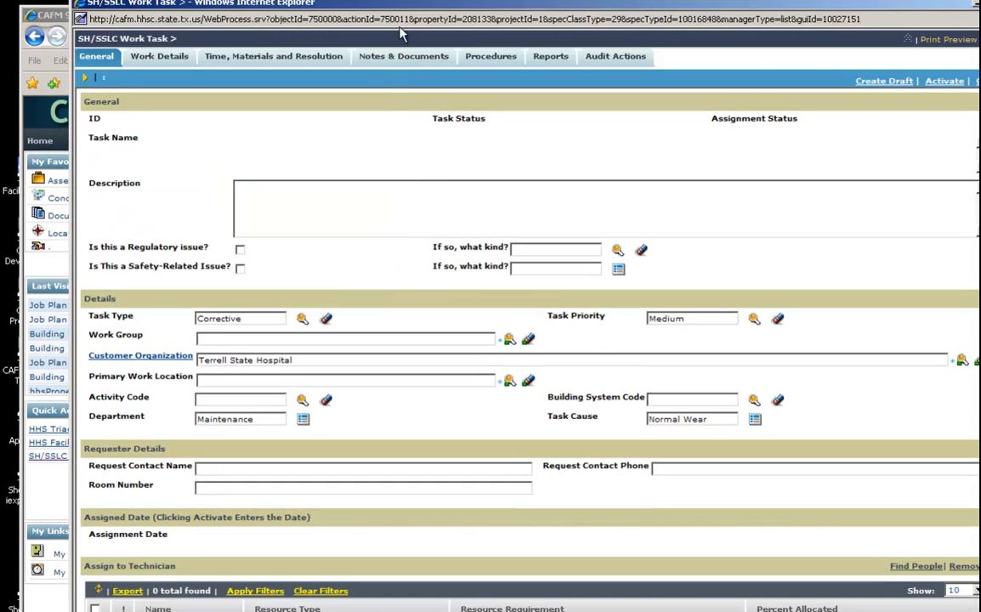
double_click(305, 11)
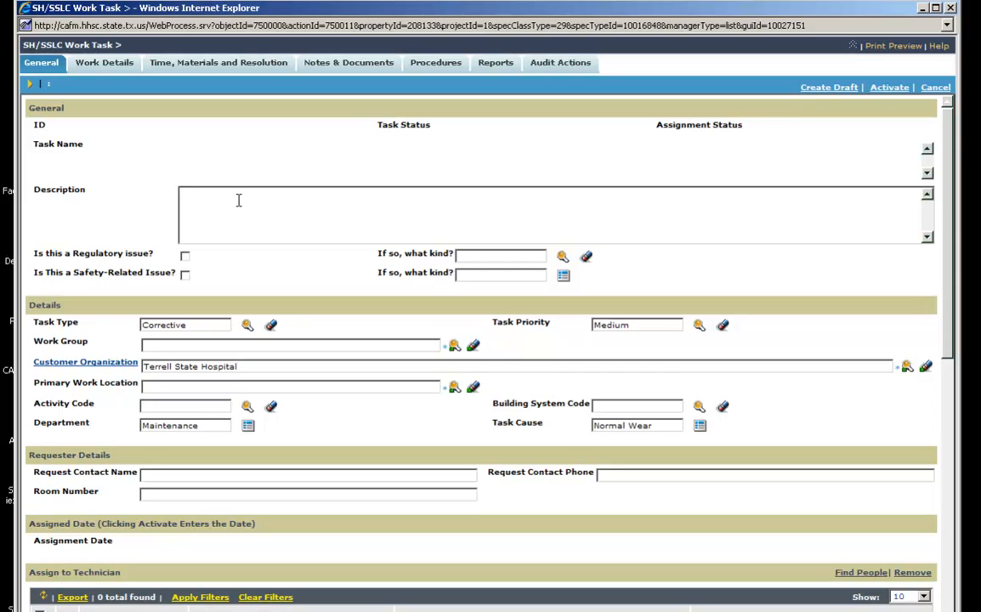
left_click(205, 198)
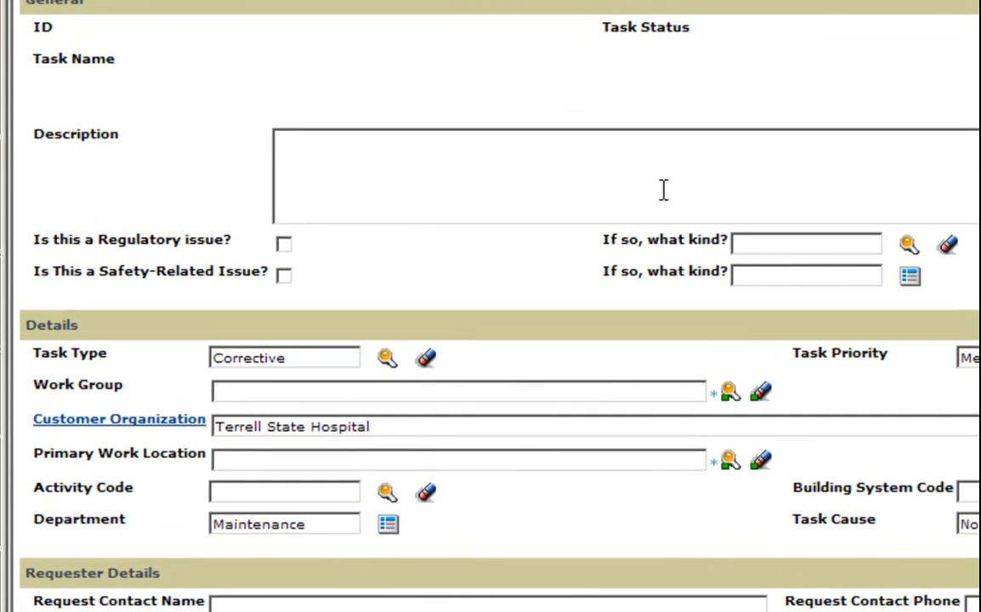
Enter the description 'Renovate a bathroom in building 501', correcting the typos
type("Renovate a bethr")
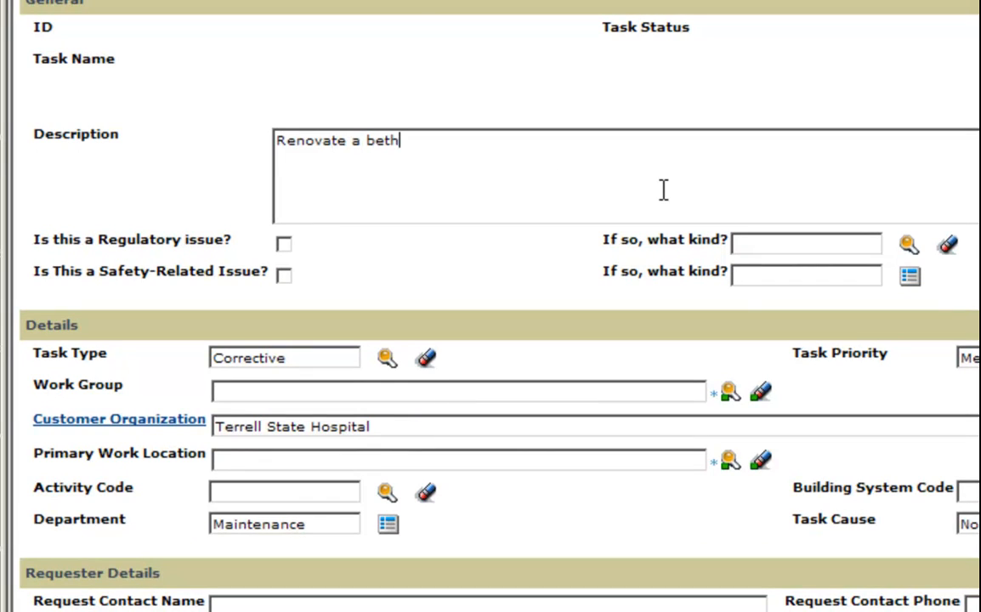
key("BackSpace")
key("BackSpace")
key("BackSpace")
key("BackSpace")
type("athroom in b")
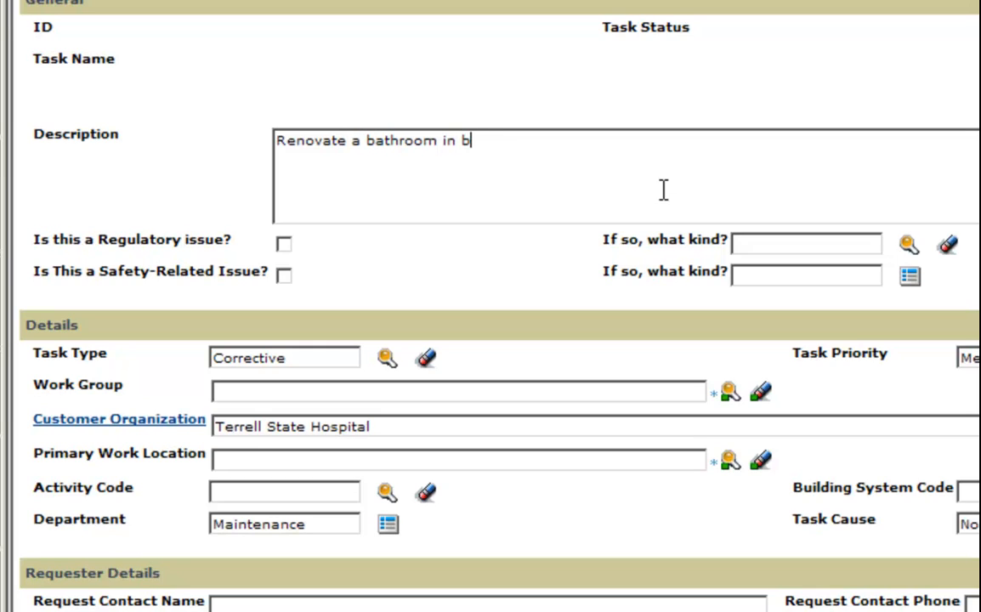
type("uilding 2")
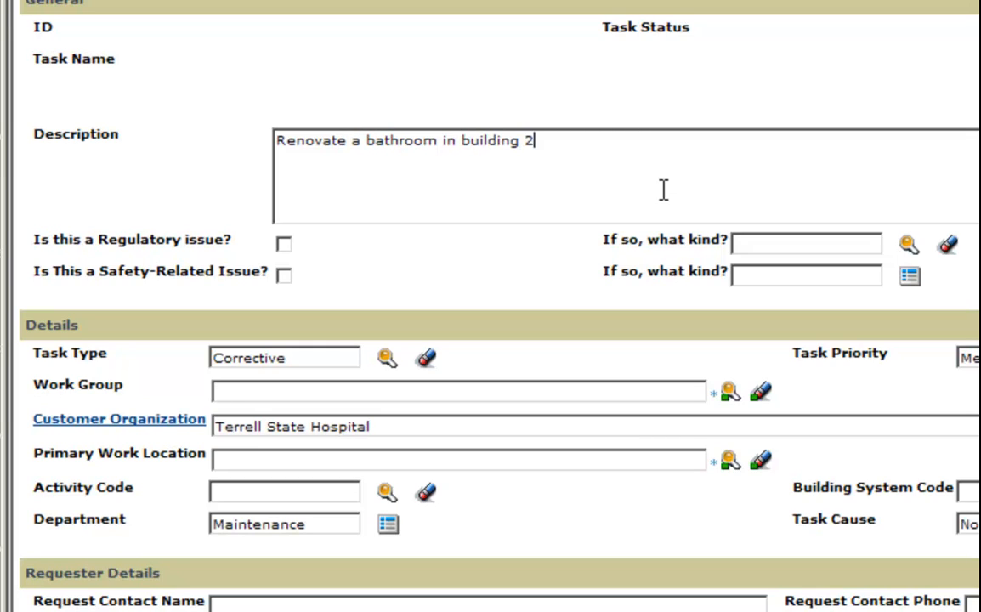
key("BackSpace")
type("501")
Flag the task as a regulatory issue, pick Lead as its kind, then clear it
left_click(285, 246)
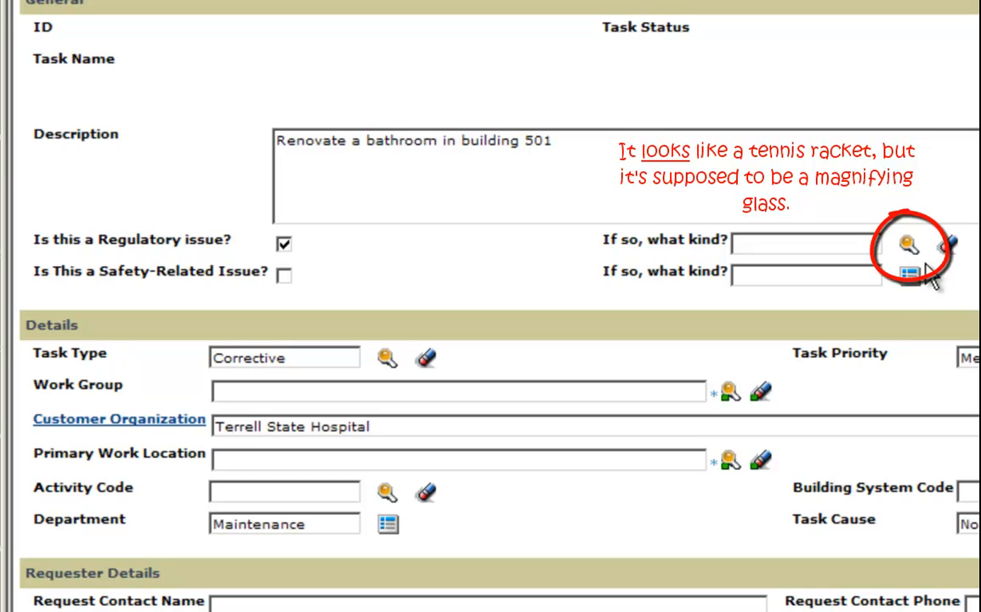
left_click(908, 246)
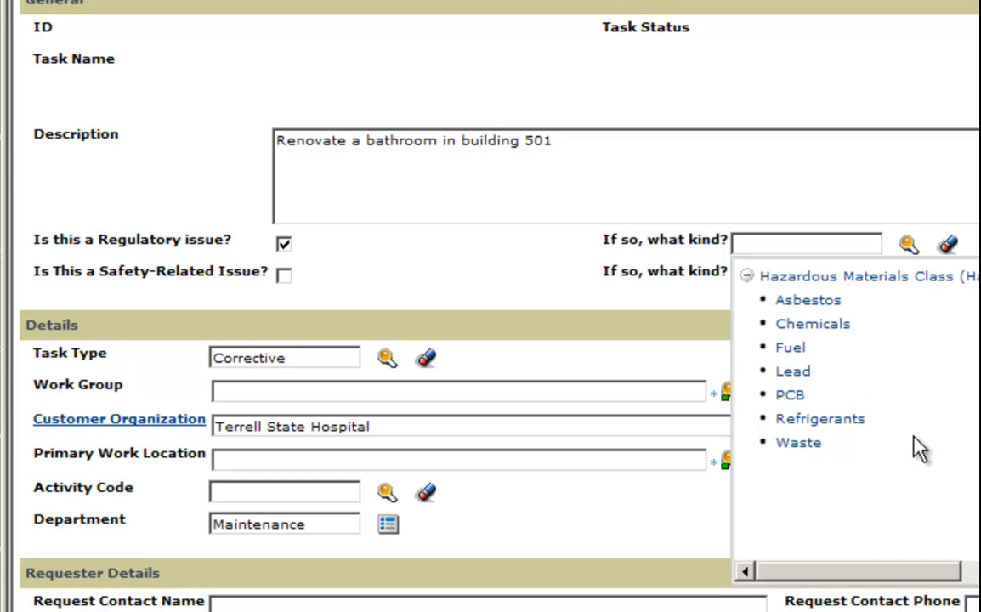
left_click(799, 385)
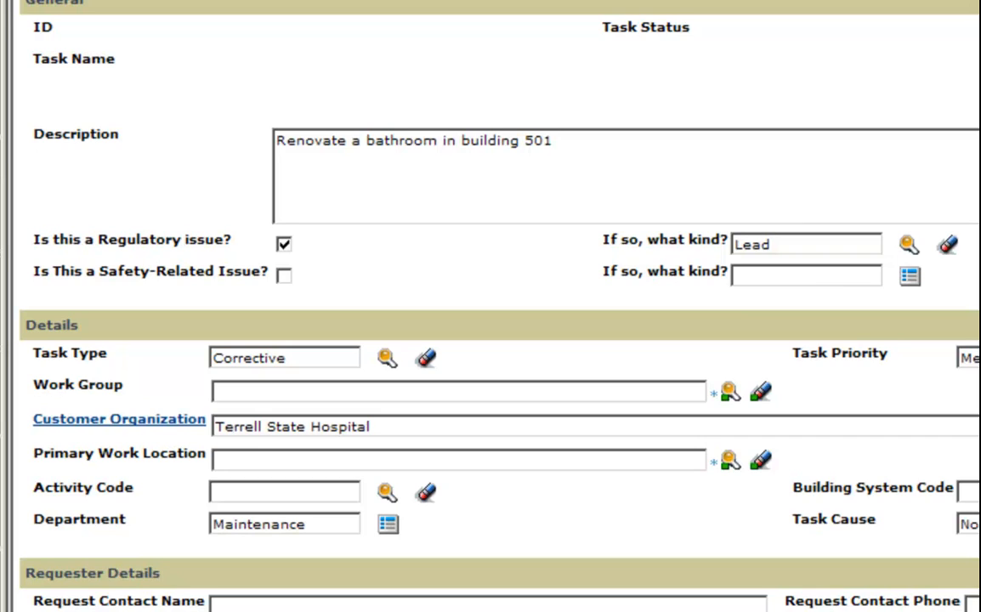
left_click(947, 245)
Set the regulatory issue kind back to Lead; browse the safety hazard list without choosing one
left_click(800, 388)
left_click(911, 279)
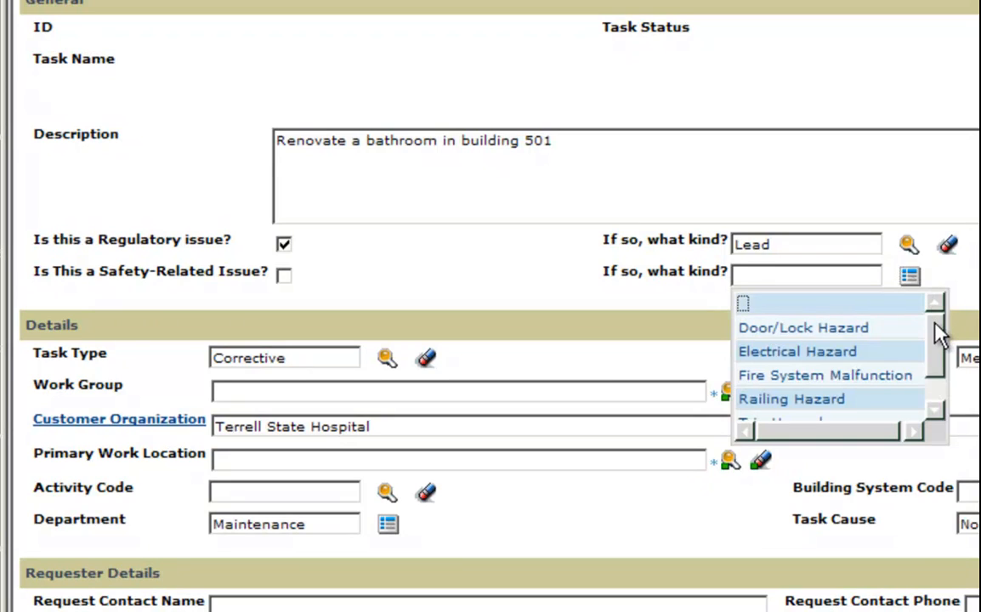
left_click_drag(939, 333, 943, 371)
left_click_drag(936, 370, 935, 401)
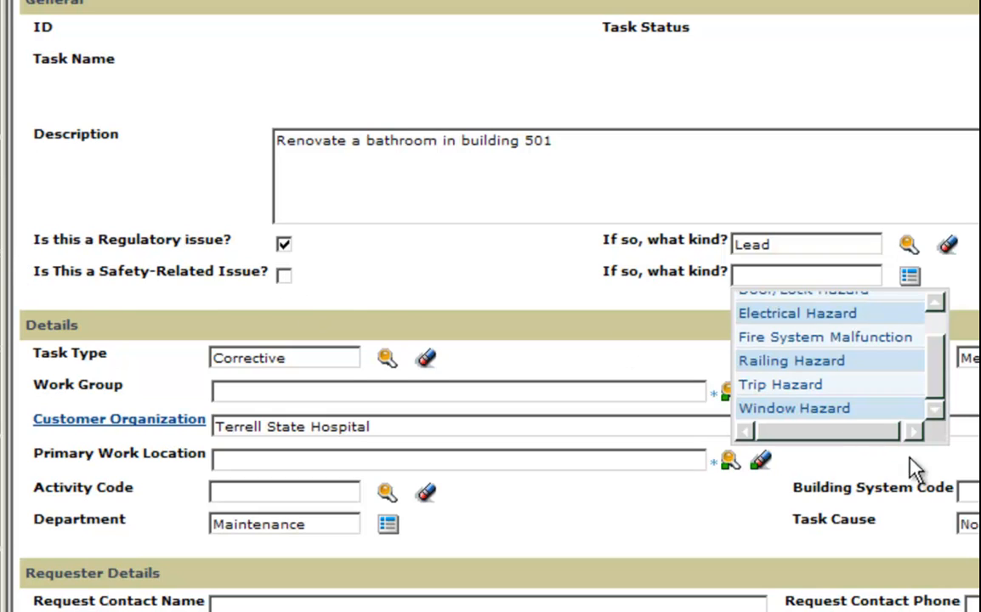
left_click_drag(945, 399, 946, 377)
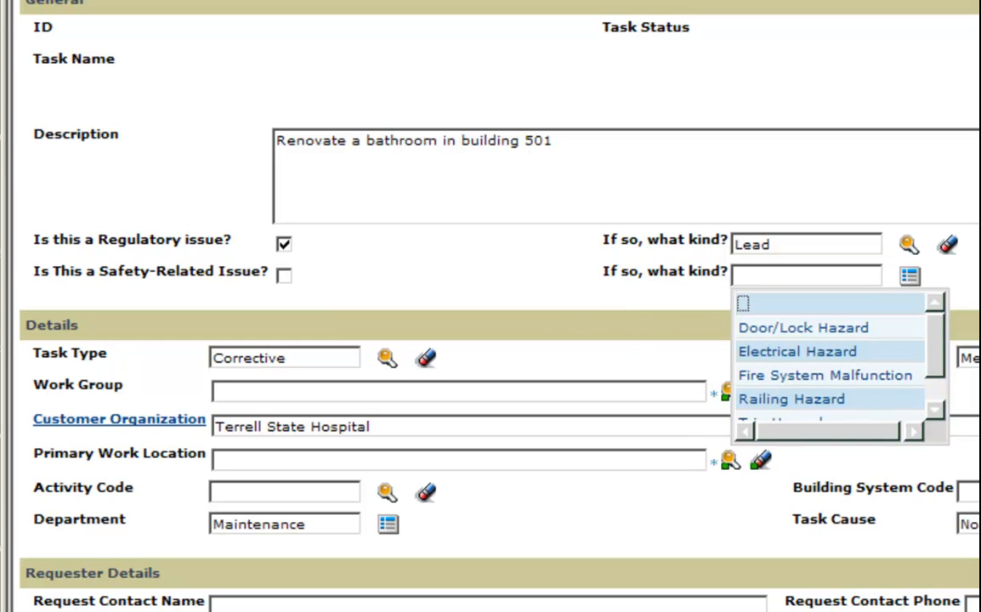
left_click_drag(938, 355, 943, 387)
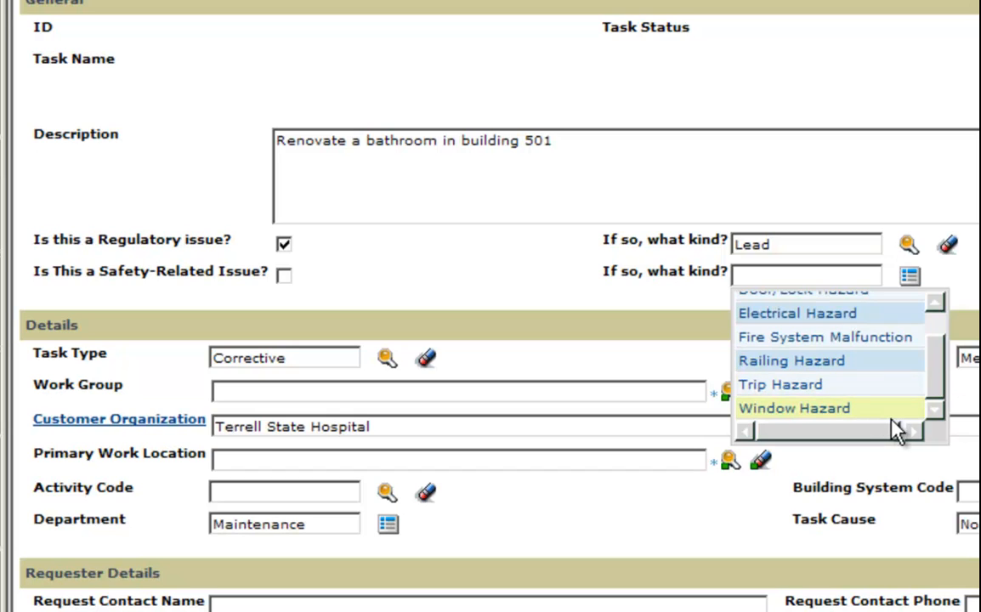
left_click_drag(936, 395, 941, 362)
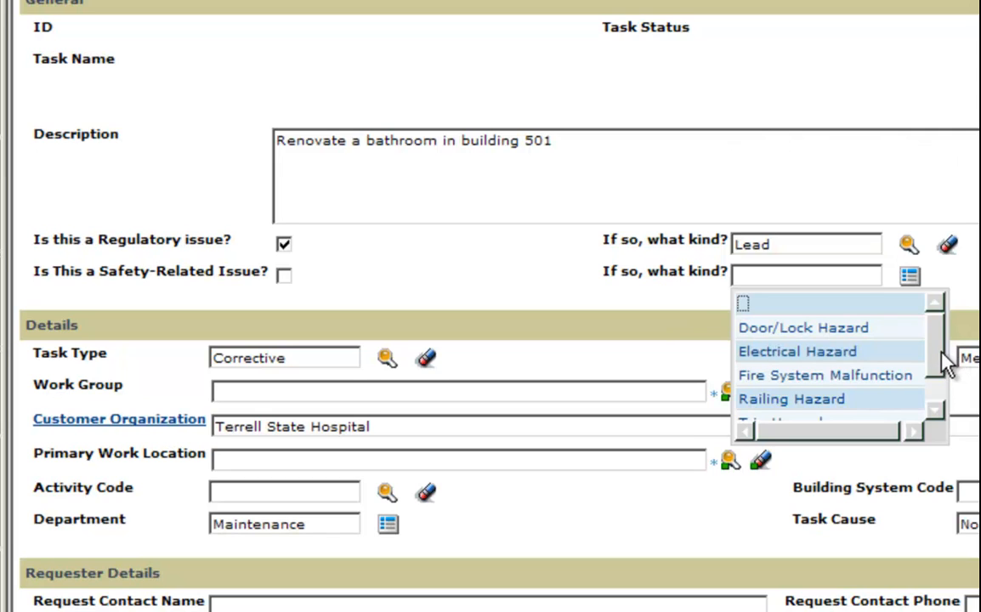
left_click_drag(937, 365, 942, 392)
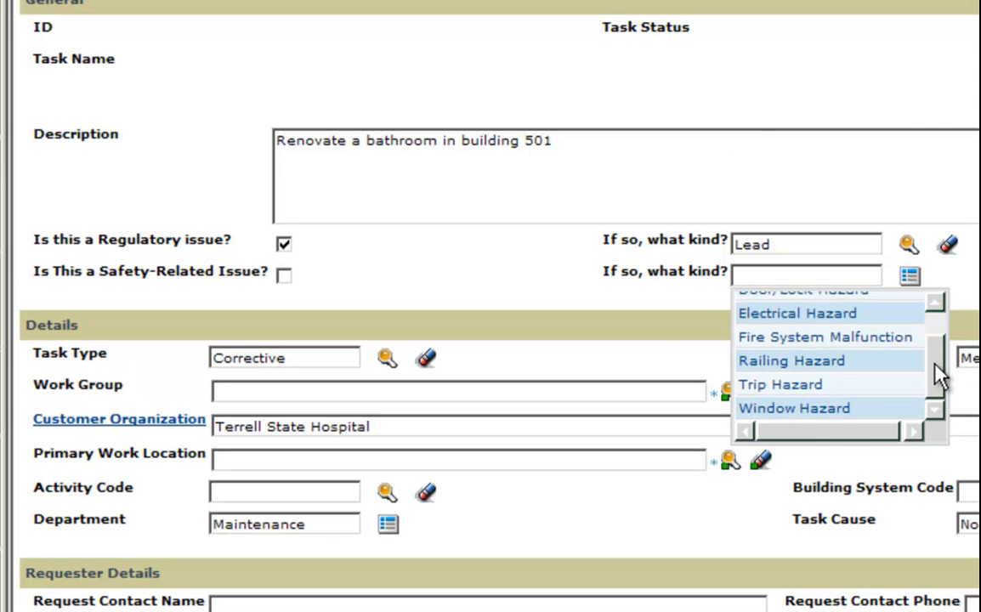
left_click_drag(937, 372, 938, 349)
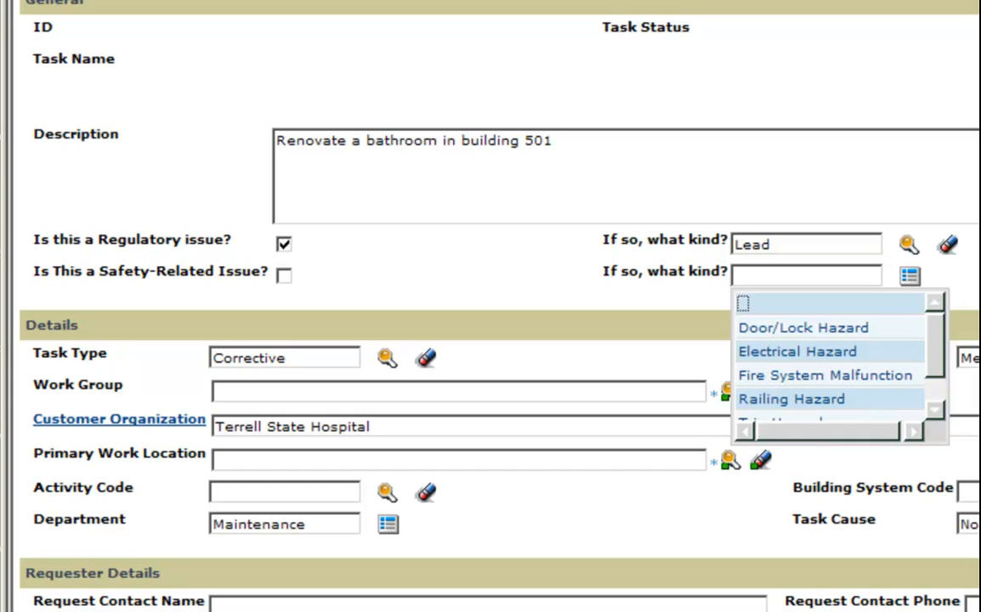
left_click(60, 350)
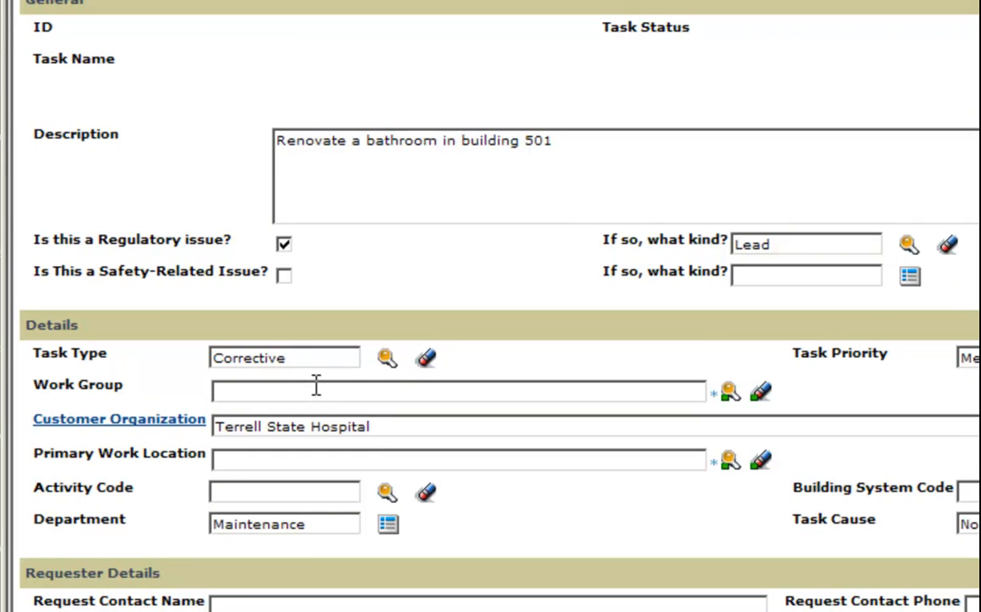
left_click_drag(285, 360, 205, 363)
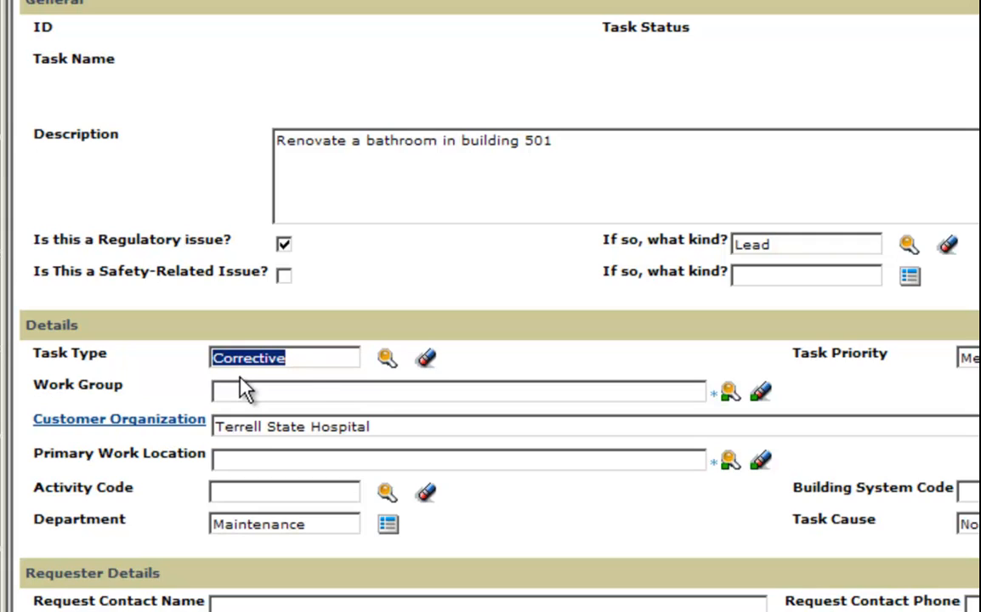
left_click(307, 375)
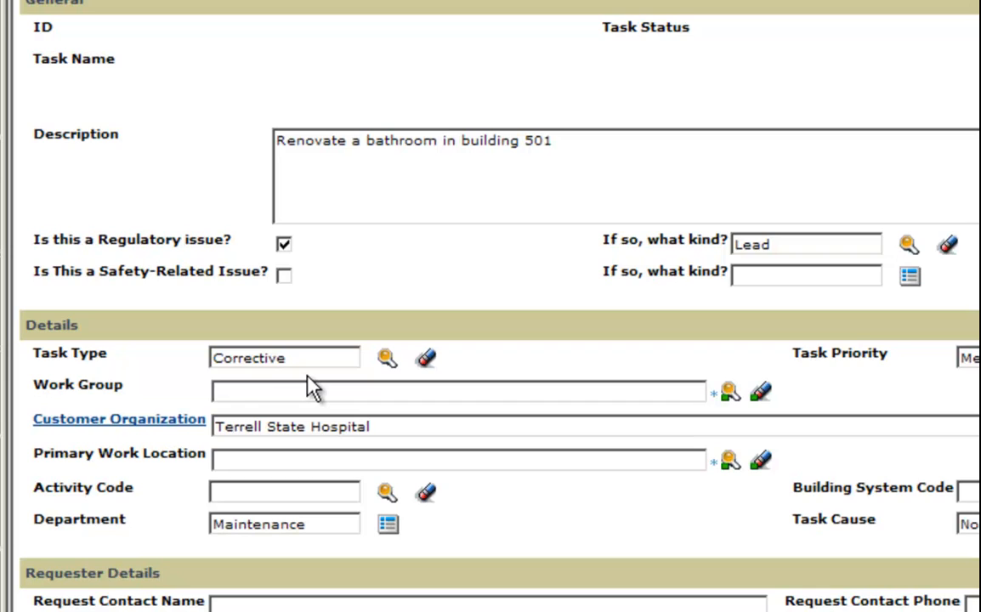
left_click(386, 359)
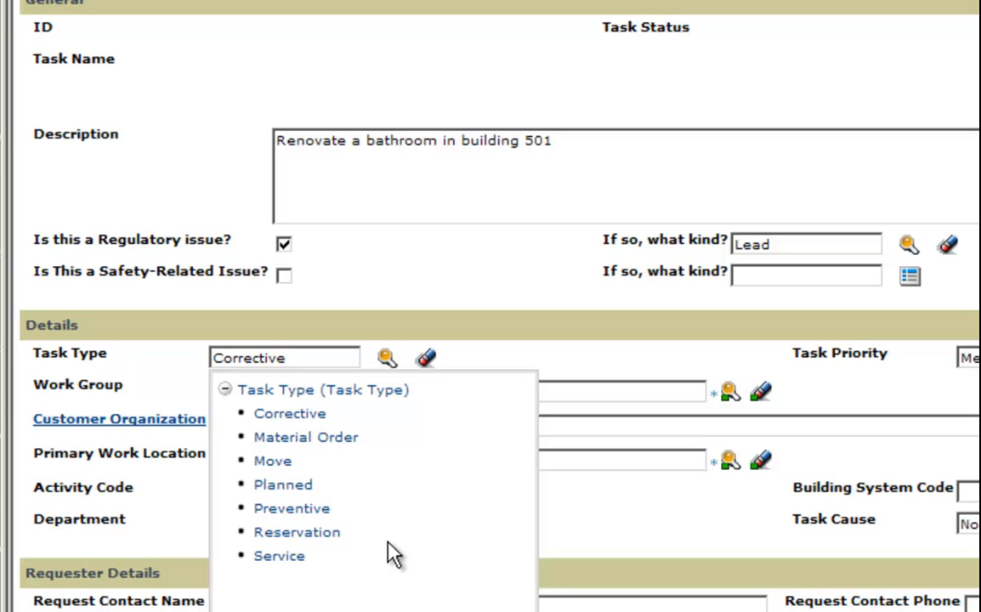
left_click(503, 363)
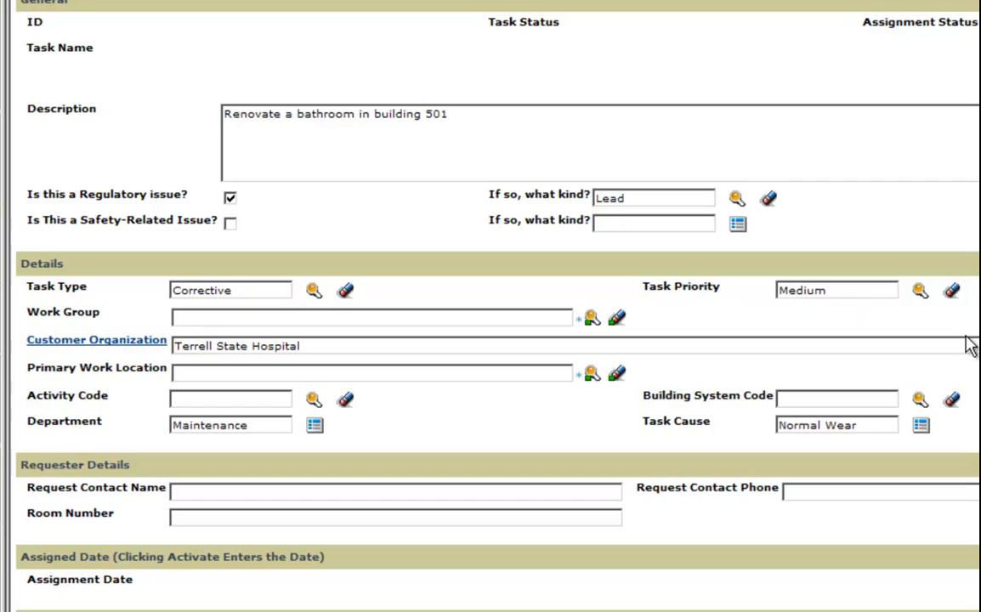
Change the task priority from Medium to High, then bring up the Work Group lookup
left_click(919, 291)
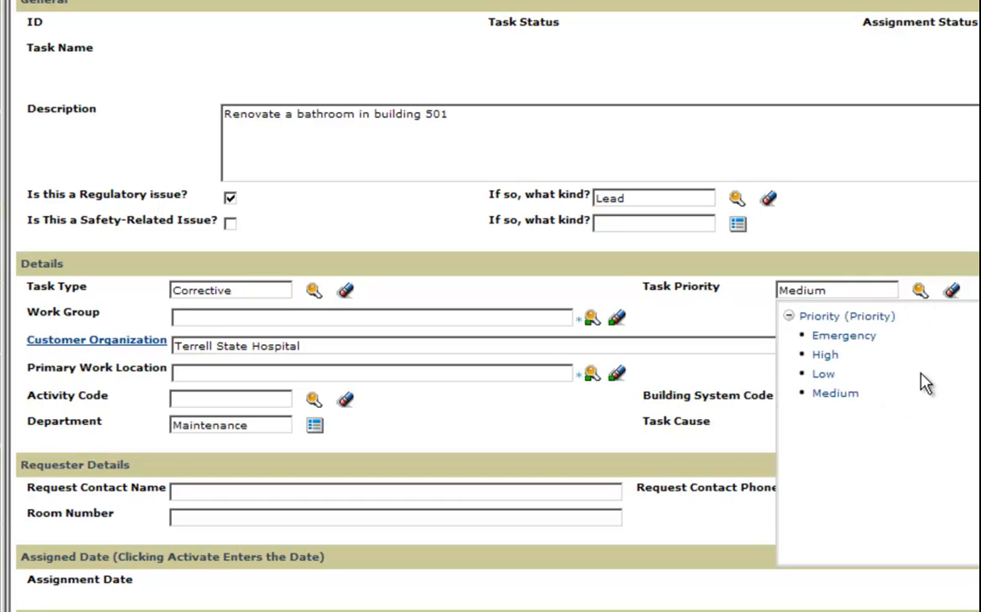
left_click(825, 356)
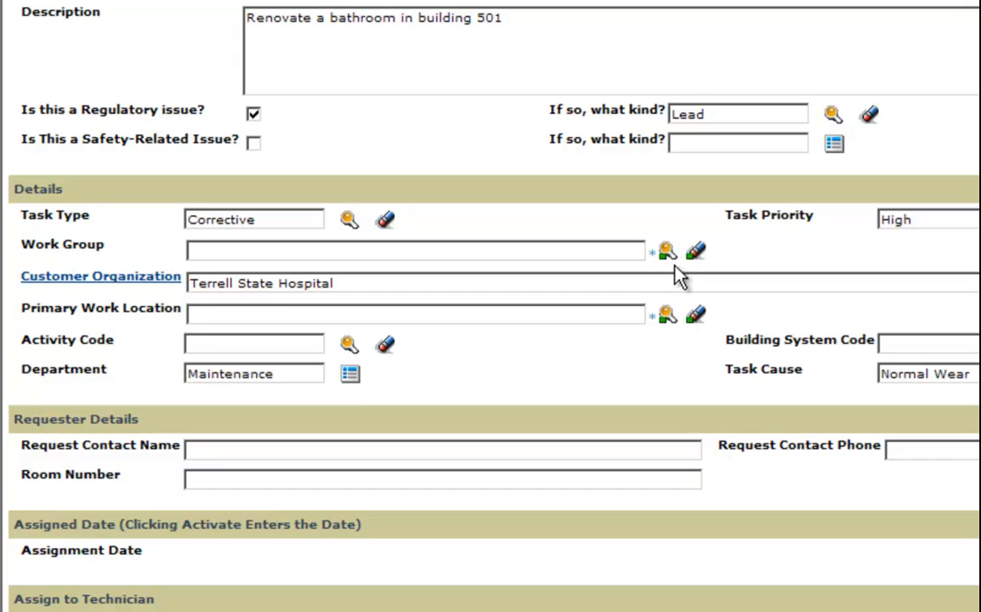
left_click(666, 249)
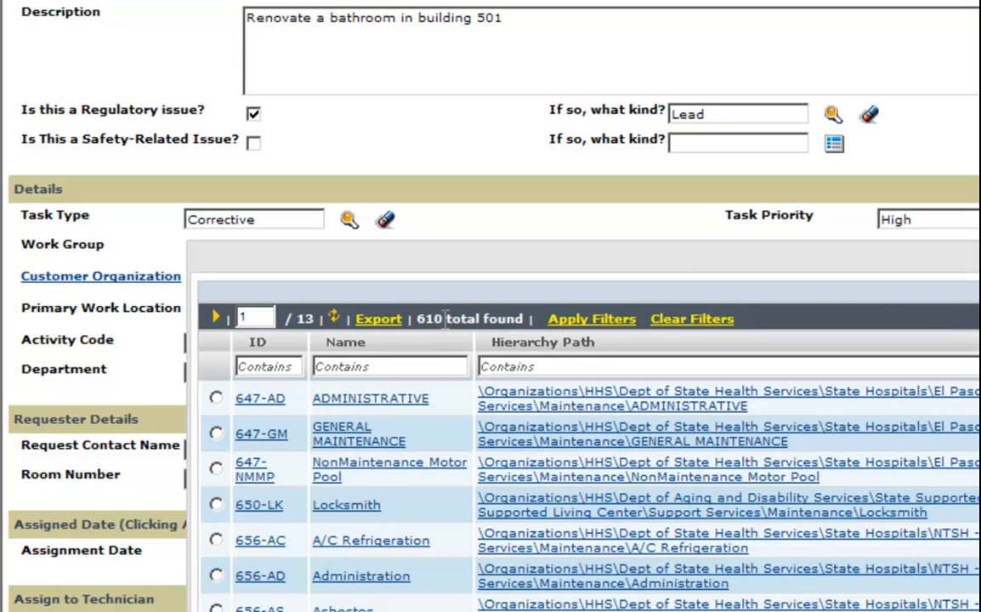
Filter work groups by ID 682 and select 682-CA Carpentry as the Work Group
left_click_drag(443, 317, 417, 319)
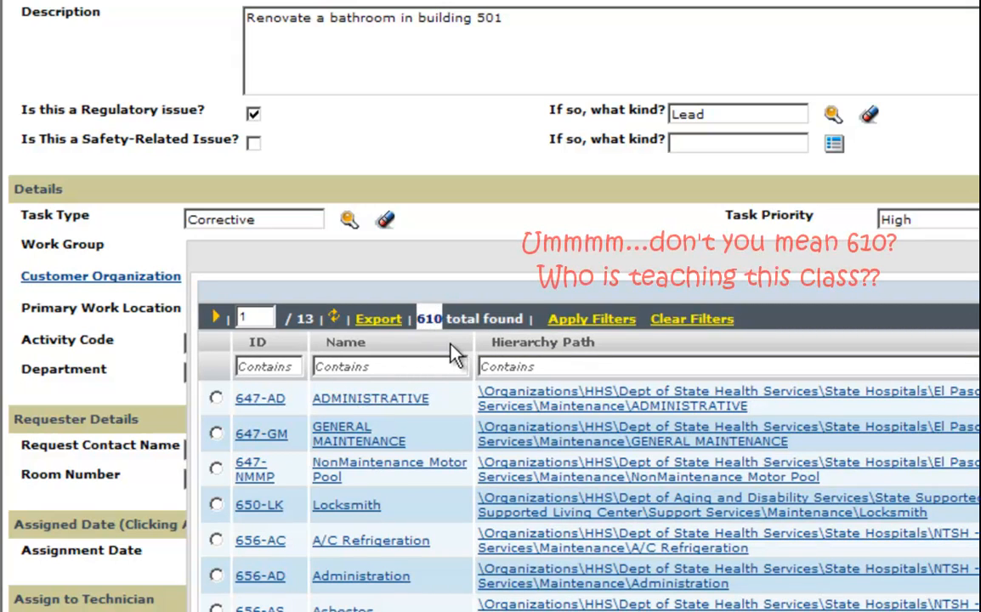
left_click(458, 356)
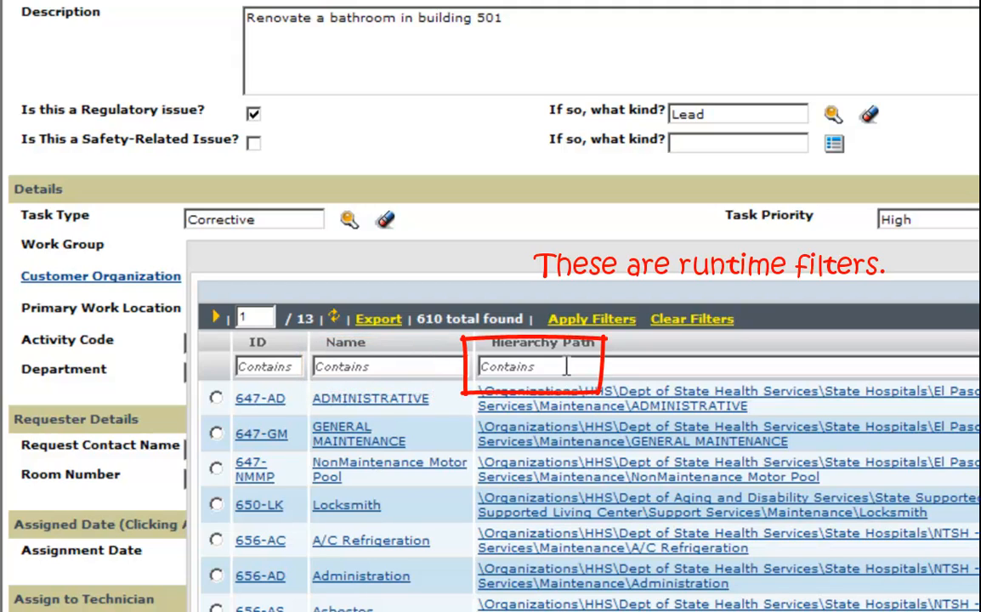
left_click(286, 366)
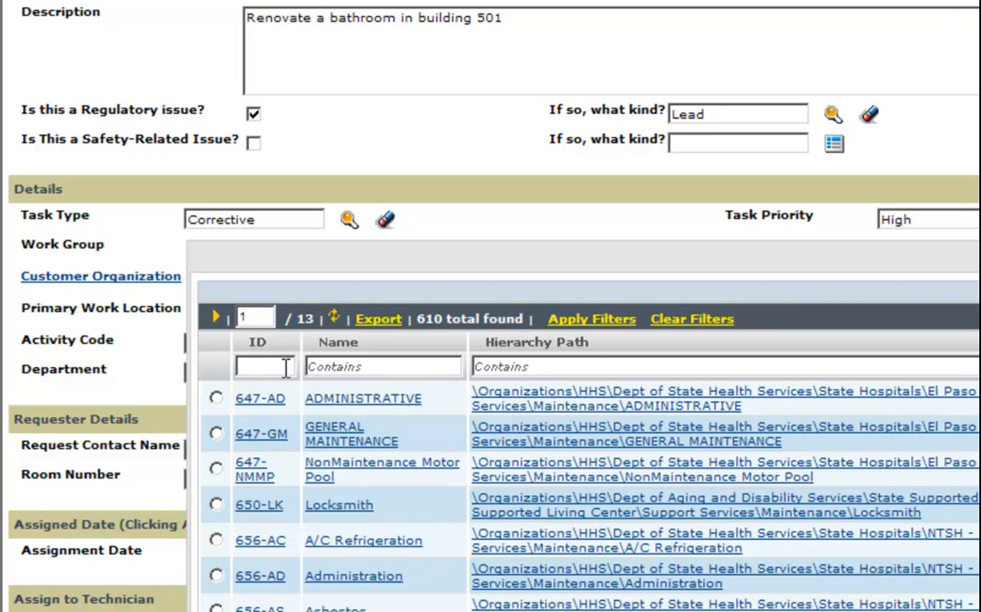
type("682")
left_click(591, 322)
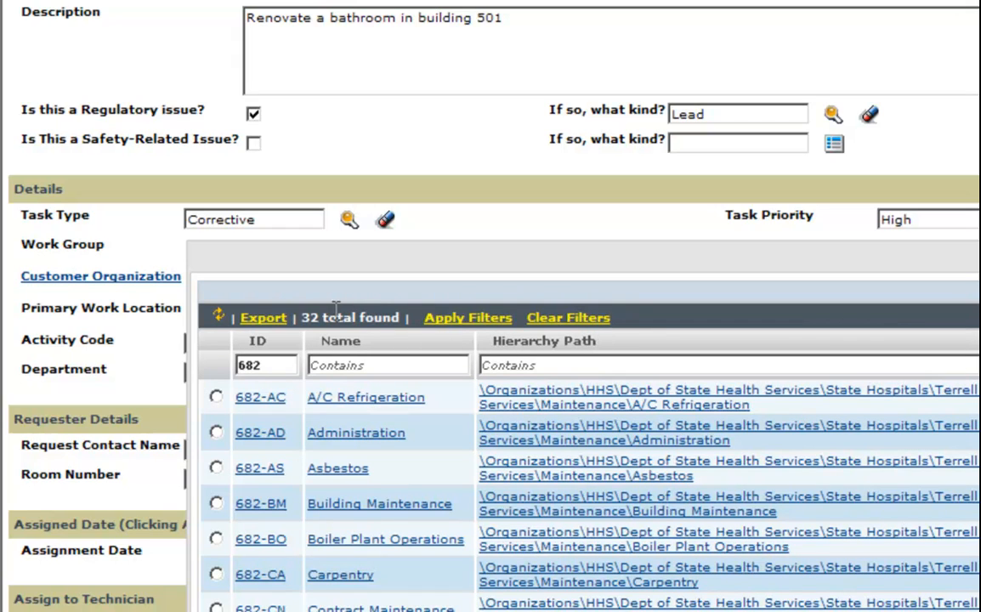
double_click(318, 318)
left_click(217, 576)
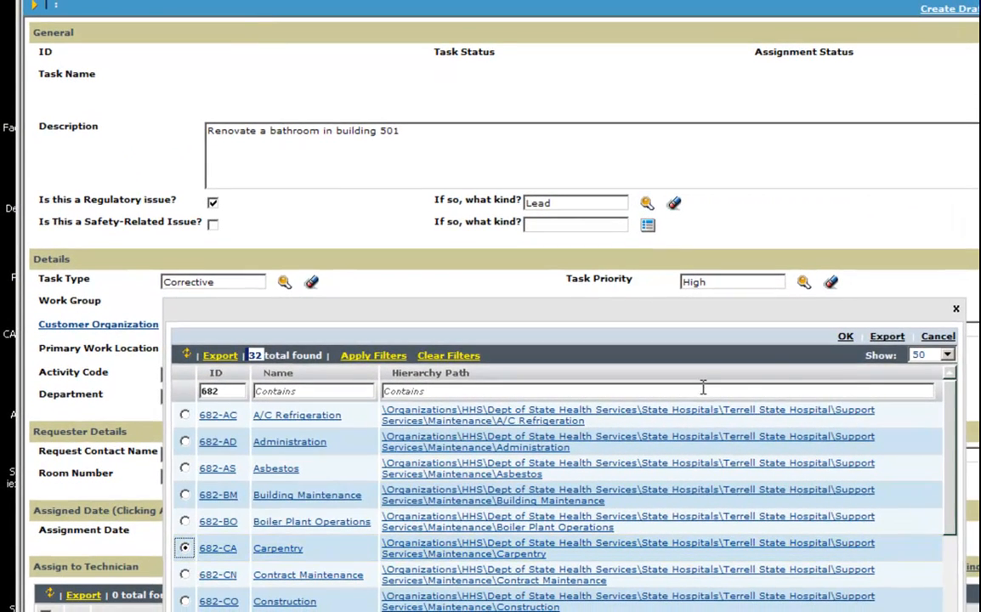
left_click(845, 337)
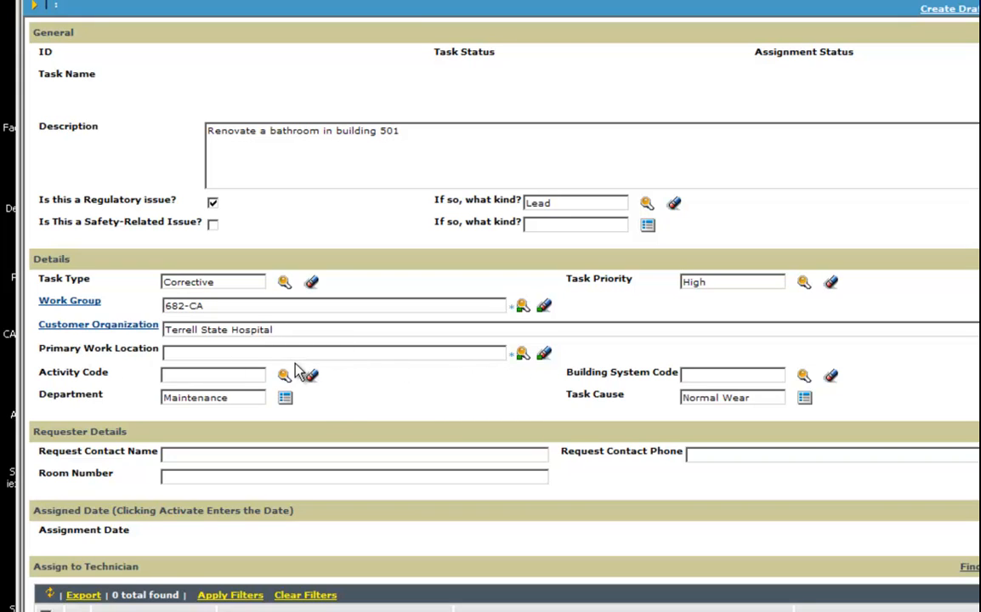
Open the Primary Work Location lookup and switch its sub-query to All Floors (5867 locations)
left_click(522, 353)
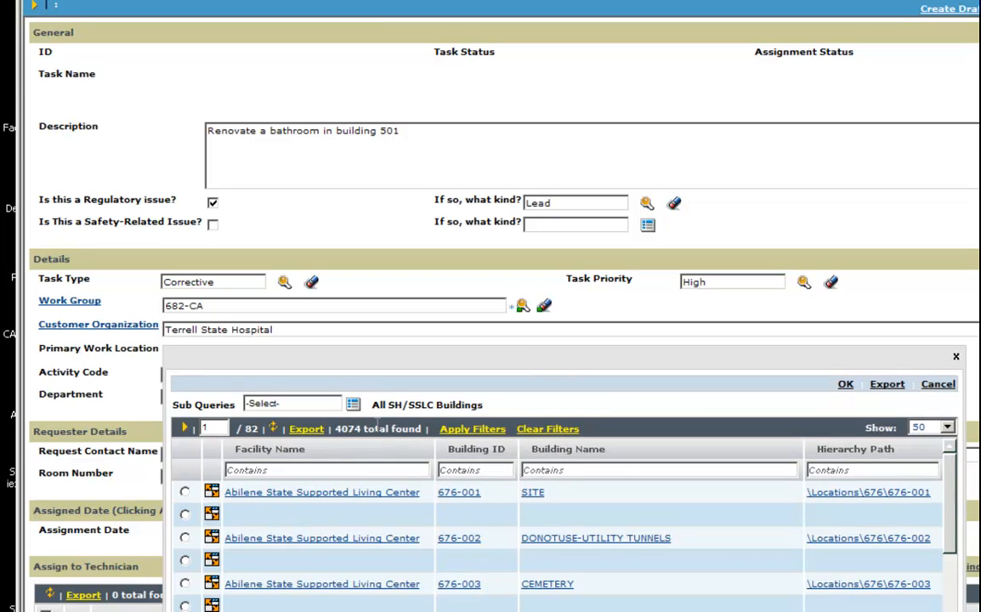
left_click_drag(372, 405, 561, 417)
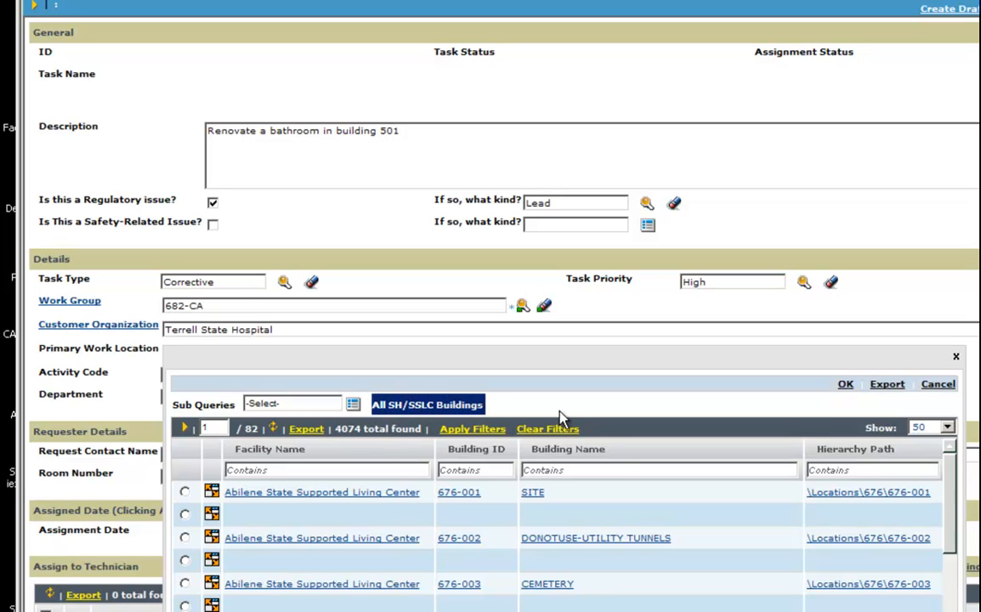
double_click(359, 427)
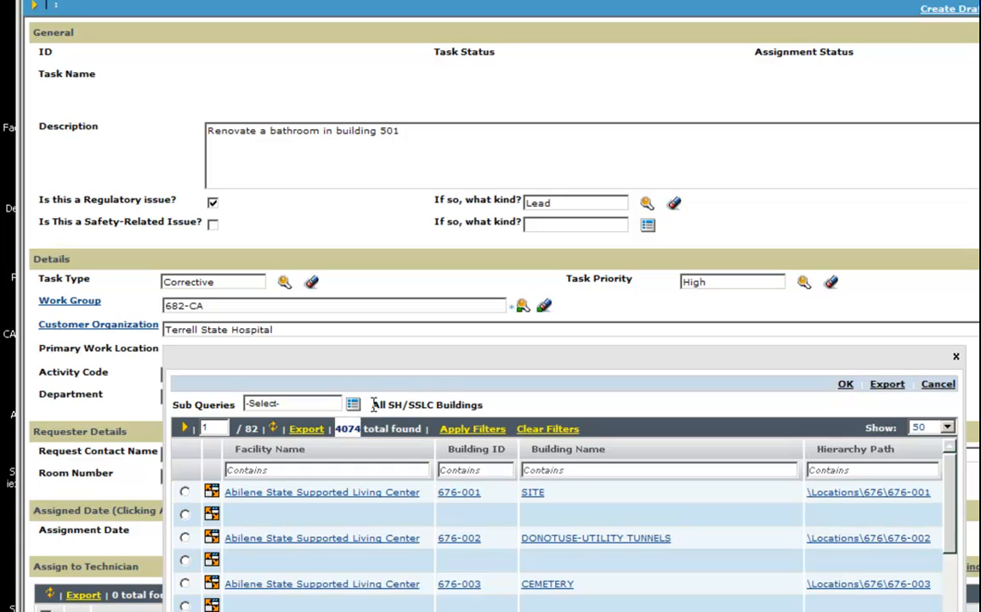
left_click(347, 406)
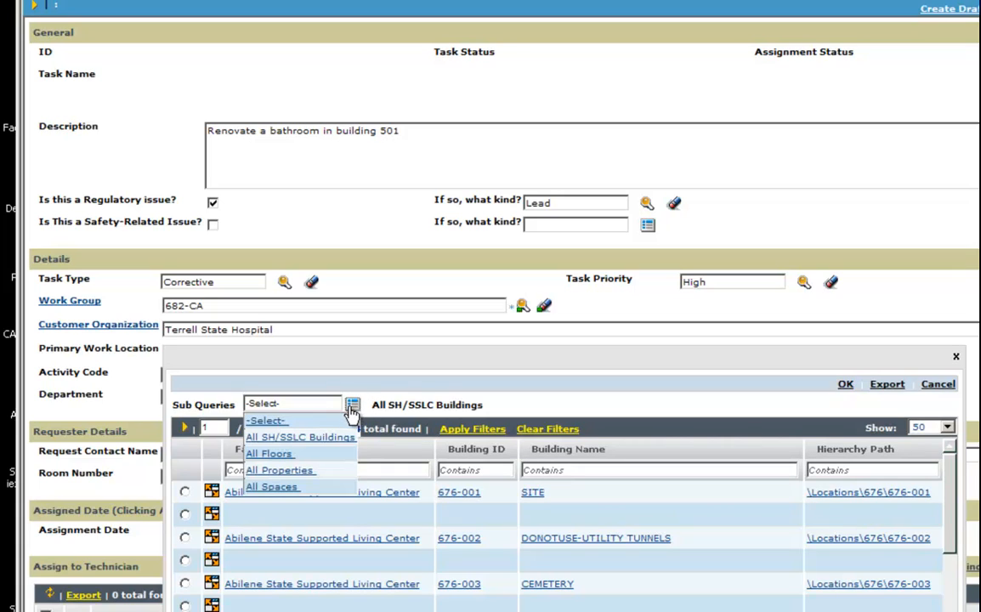
left_click(271, 456)
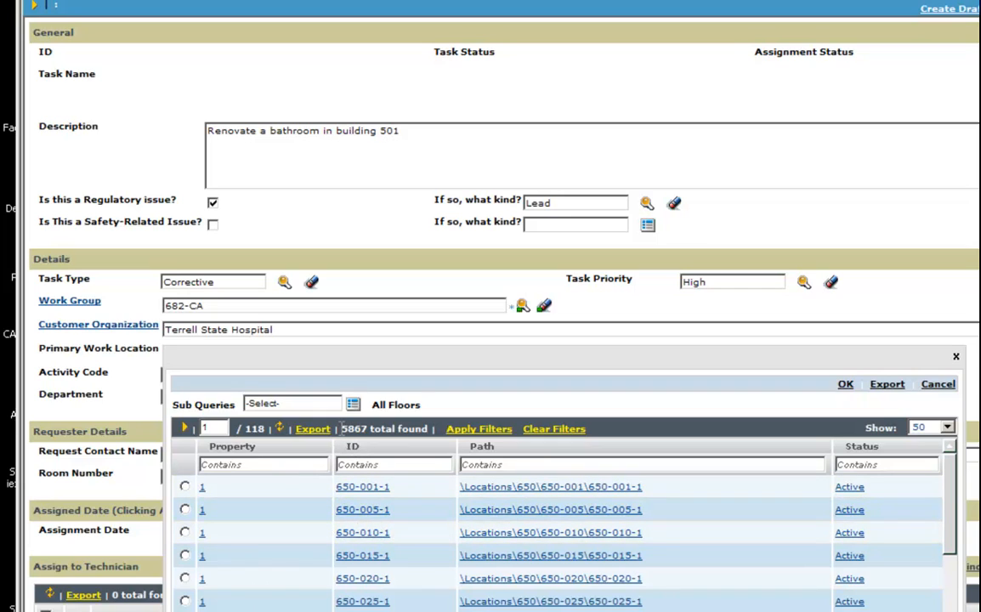
left_click_drag(341, 428, 367, 428)
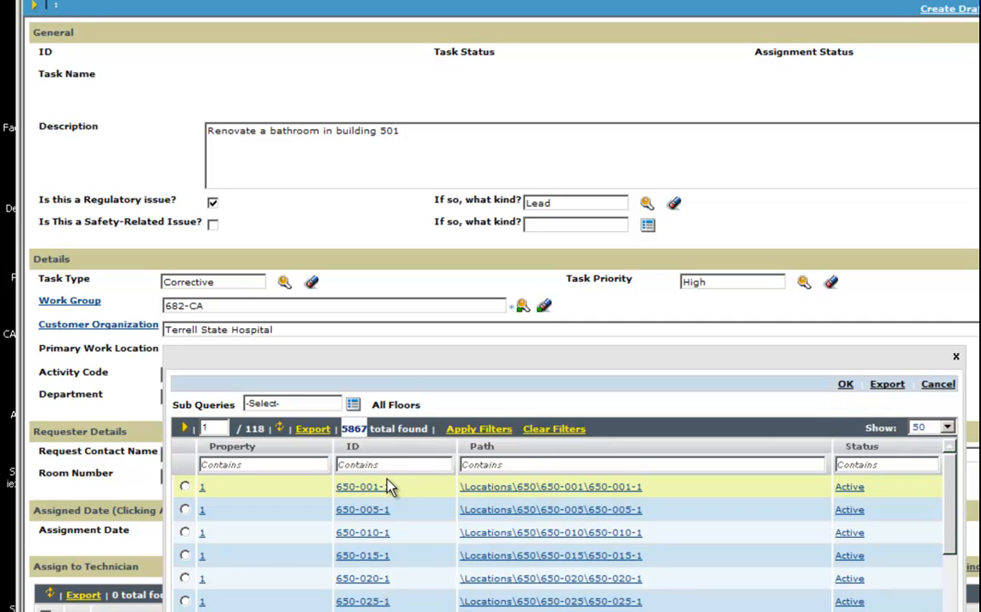
left_click(354, 412)
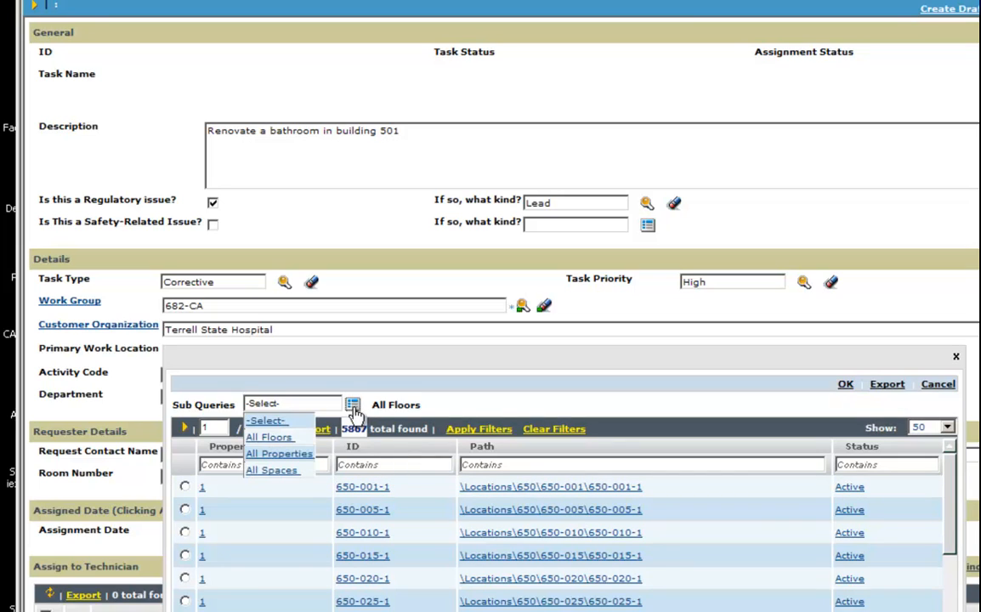
Switch the location lookup to All Spaces and filter IDs by 682-500, giving 161 results
left_click(266, 473)
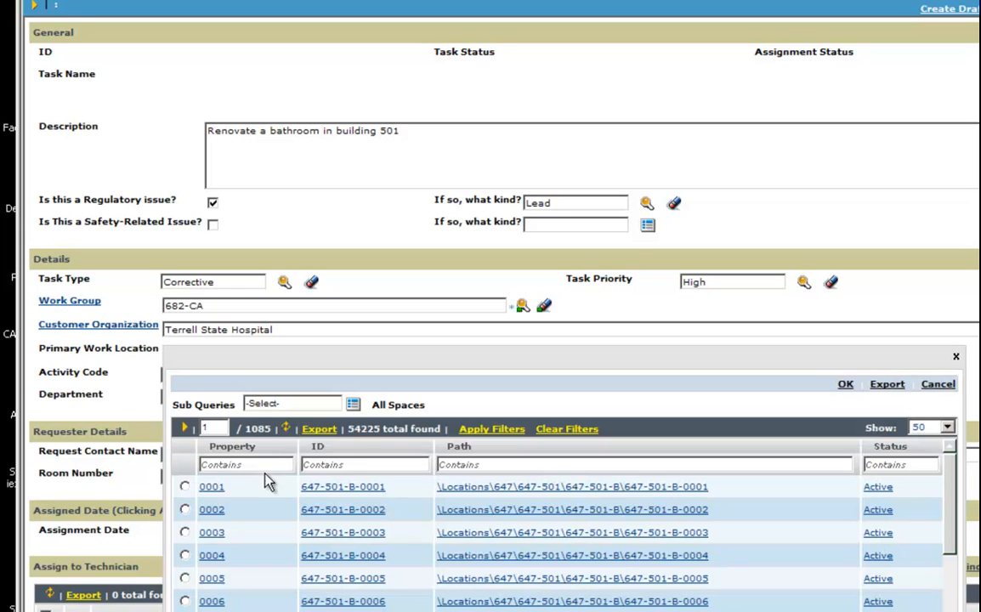
double_click(379, 428)
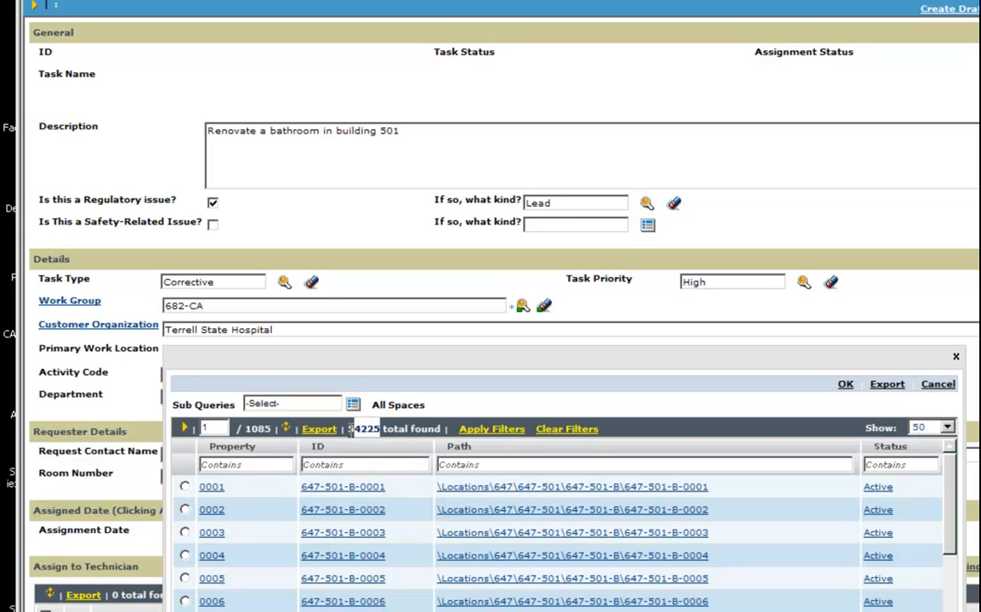
left_click(413, 465)
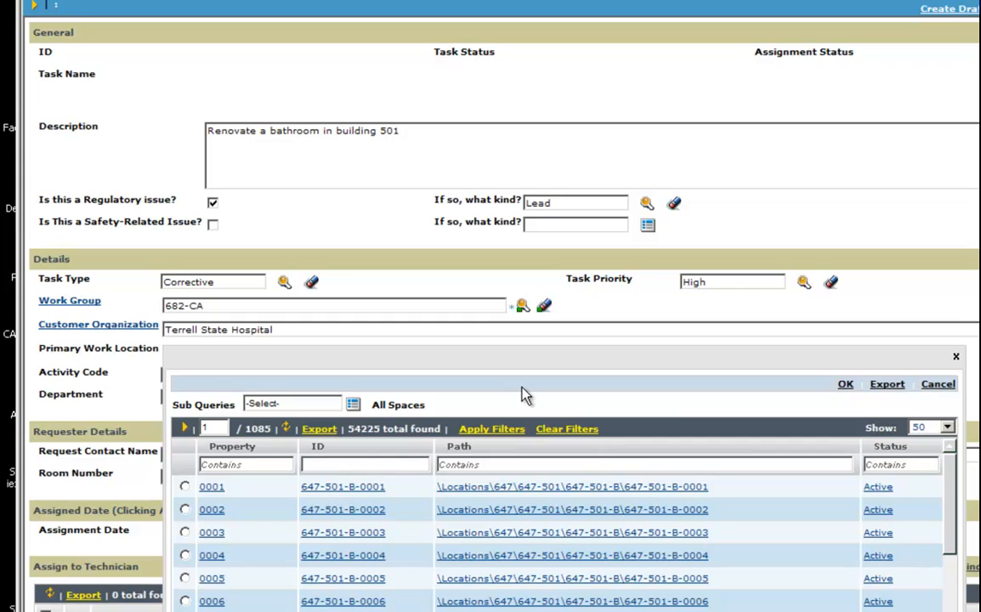
type("682-500")
left_click(495, 440)
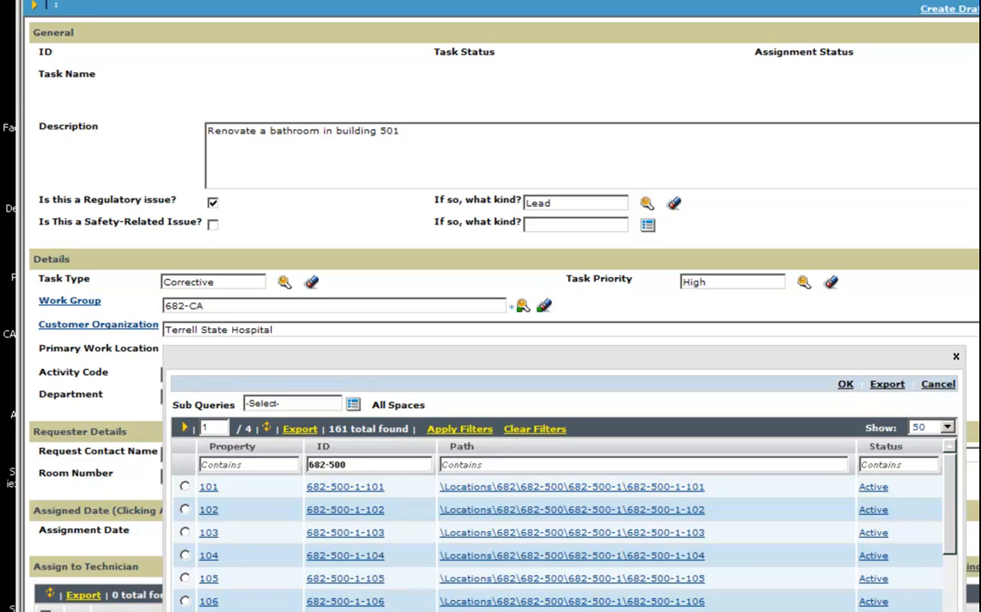
scroll(561, 425, "down", 3)
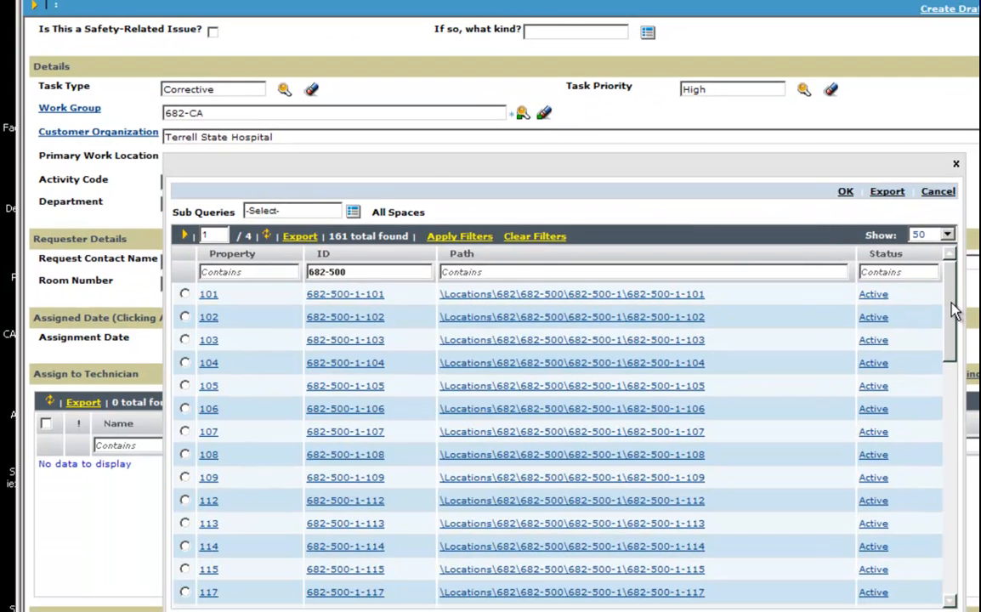
left_click_drag(953, 306, 963, 560)
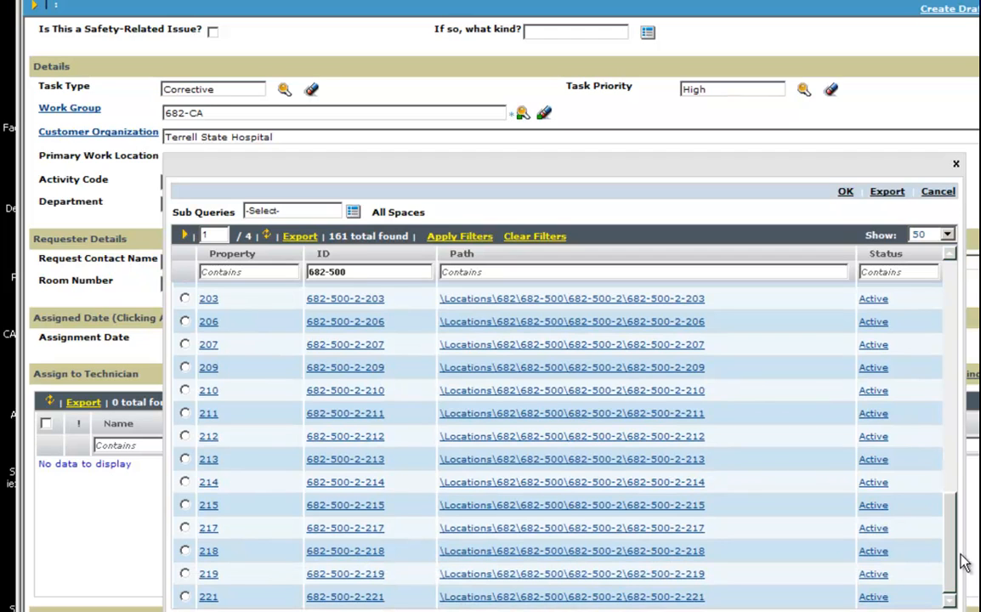
left_click_drag(963, 561, 946, 300)
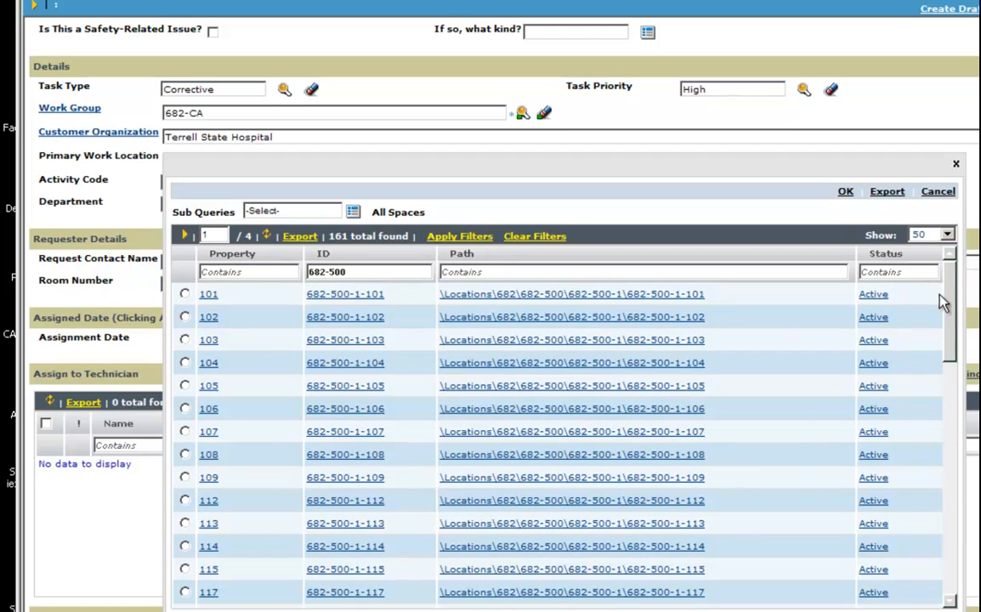
Narrow the space ID filter to 682-500-2
left_click(353, 272)
left_click(363, 276)
type("-2")
left_click(464, 238)
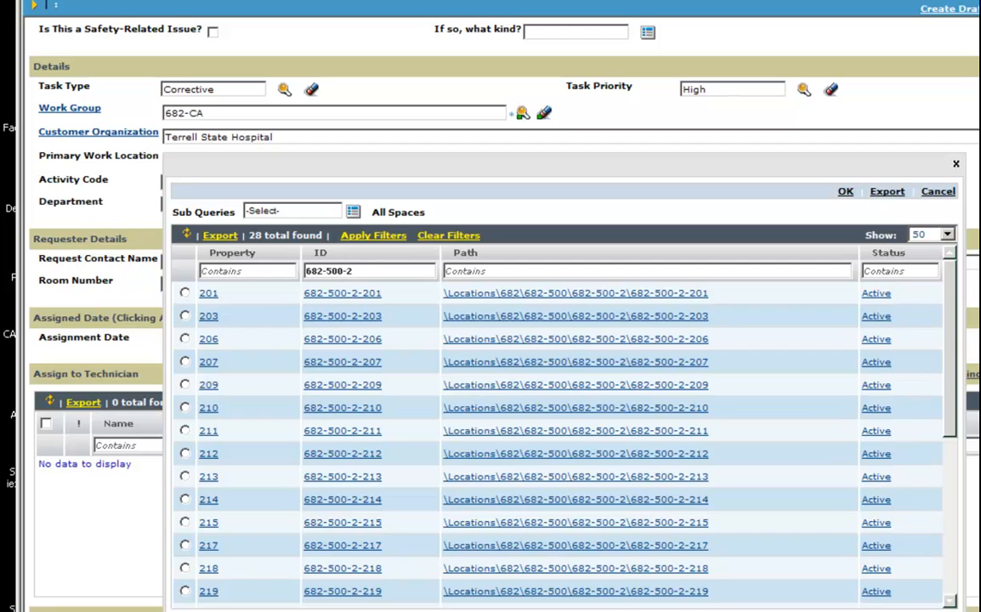
double_click(256, 235)
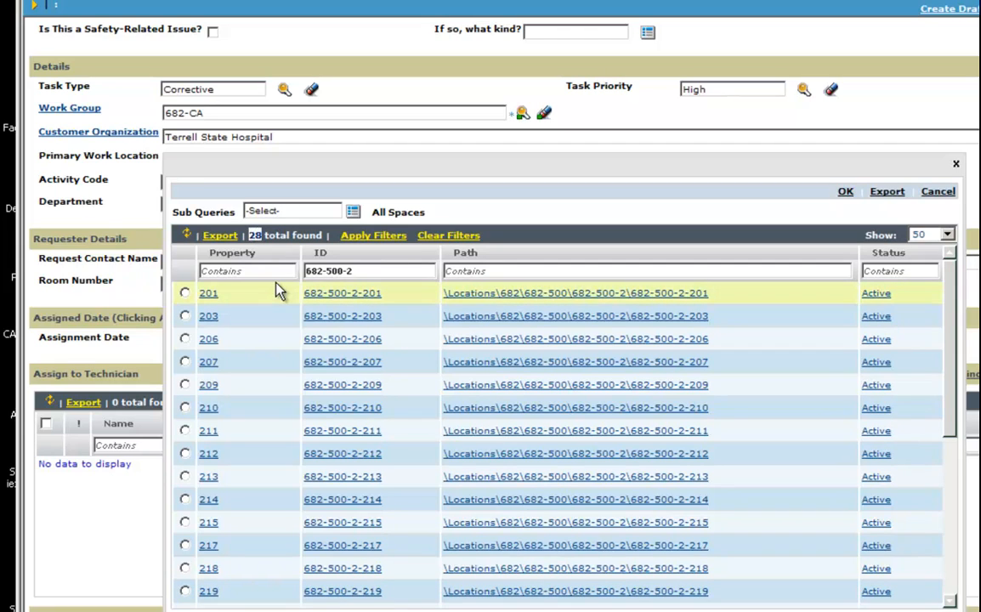
left_click_drag(306, 271, 372, 270)
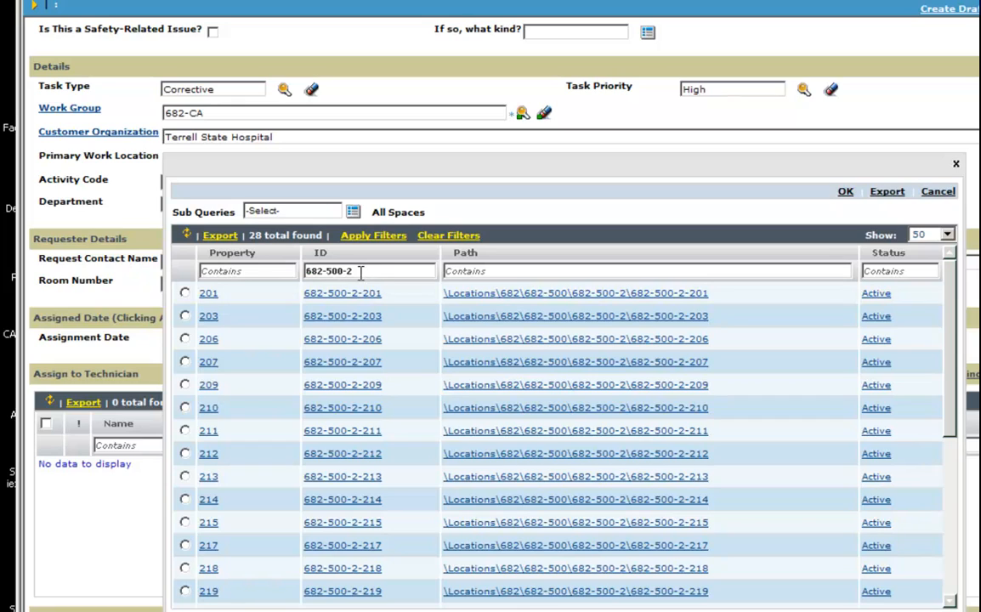
left_click(372, 271)
type("-219")
left_click(383, 236)
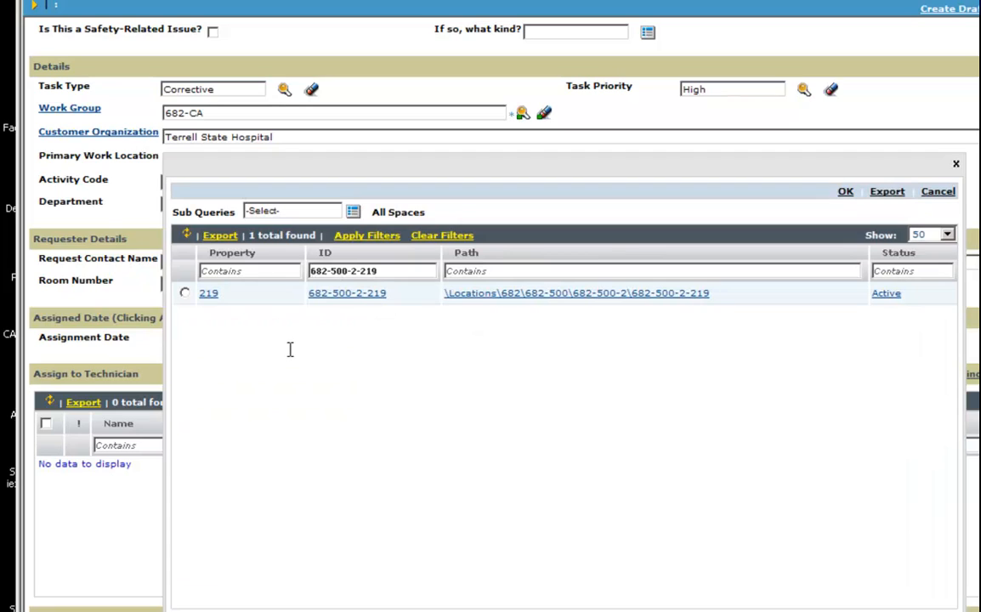
left_click(185, 293)
left_click(845, 194)
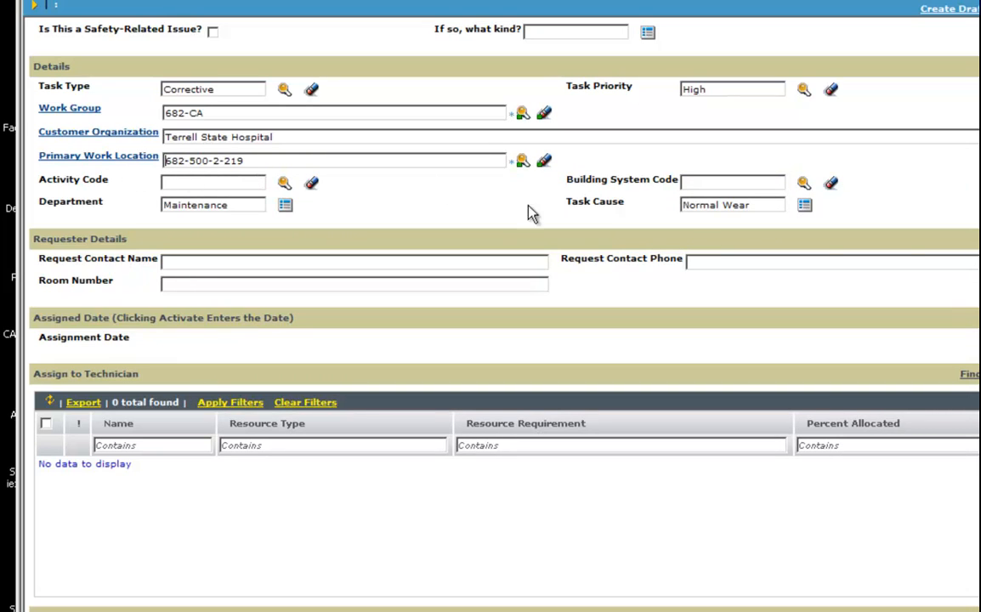
Change 'building 501' in the description to 'building 500, Room 219'
scroll(593, 138, "up", 5)
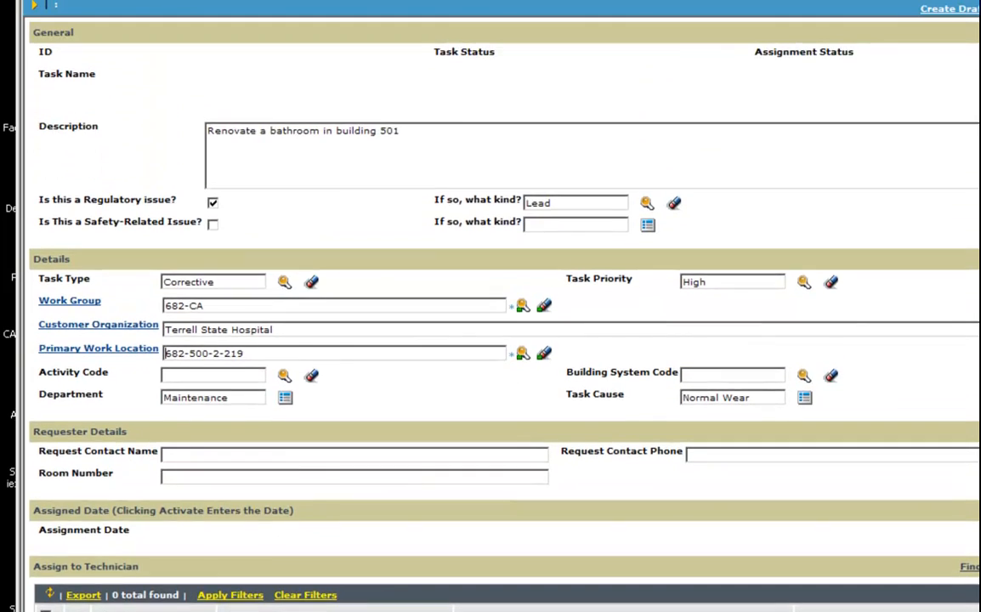
left_click(398, 133)
key("BackSpace")
type("0, Room 219")
Pick PL-009 - Sinks as Activity Code, which fills Building System Code 08 - Plumbing Fixtures
left_click(284, 376)
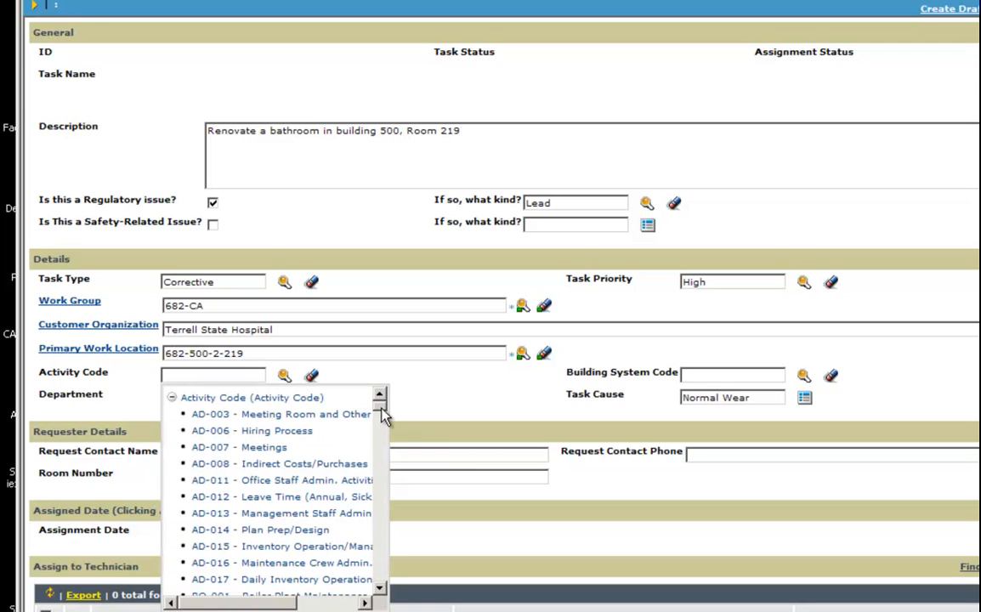
left_click_drag(381, 415, 389, 544)
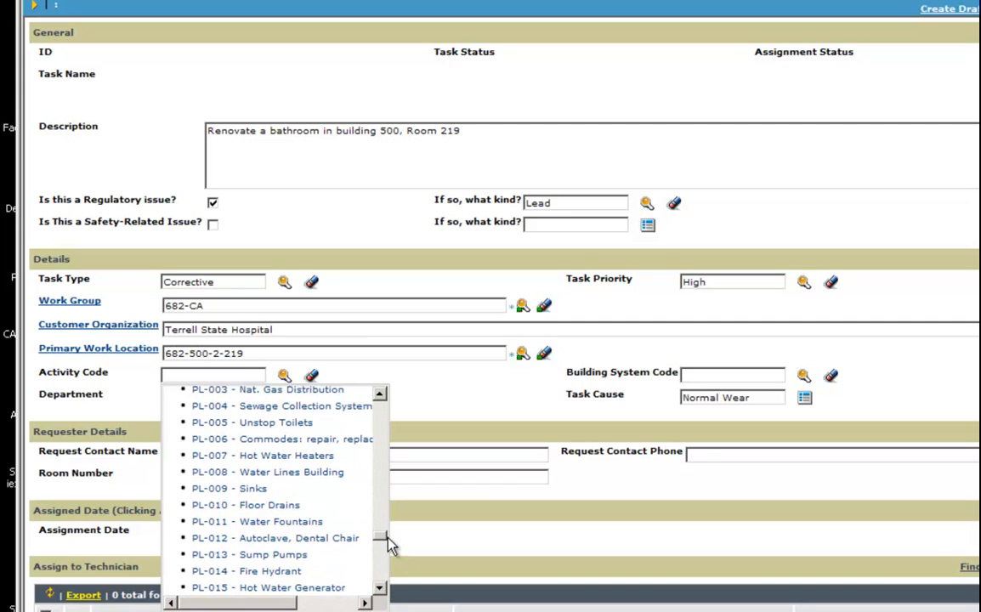
left_click(245, 491)
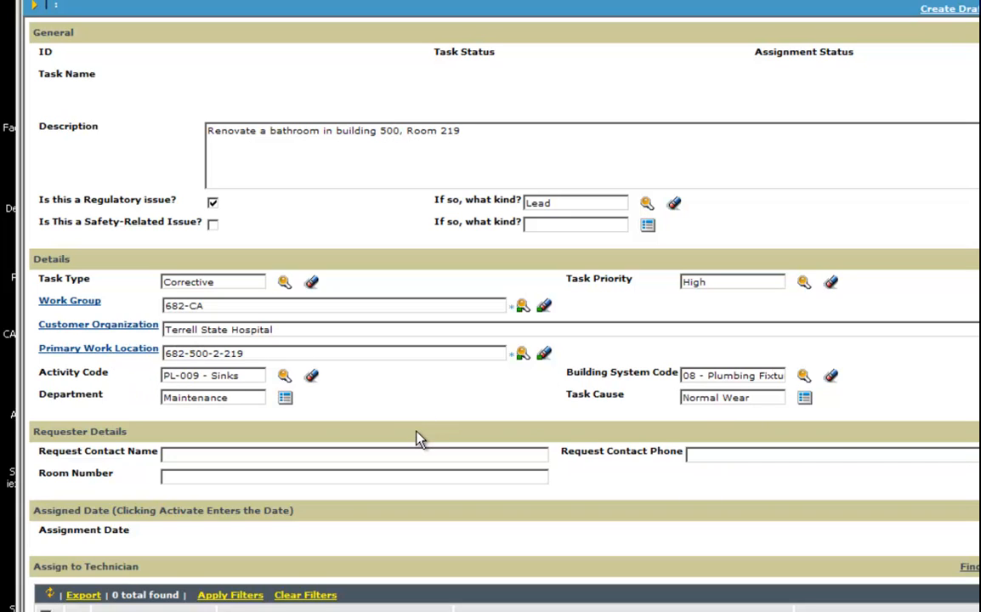
Replace the Building System Code with 08 - HVAC Piping from the lookup list
left_click(803, 375)
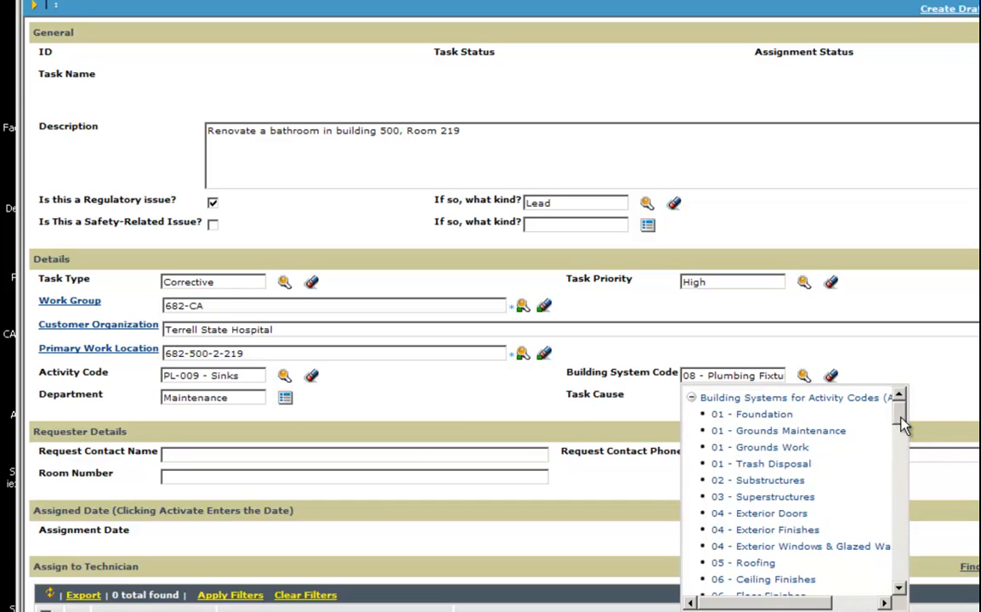
scroll(899, 431, "down", 5)
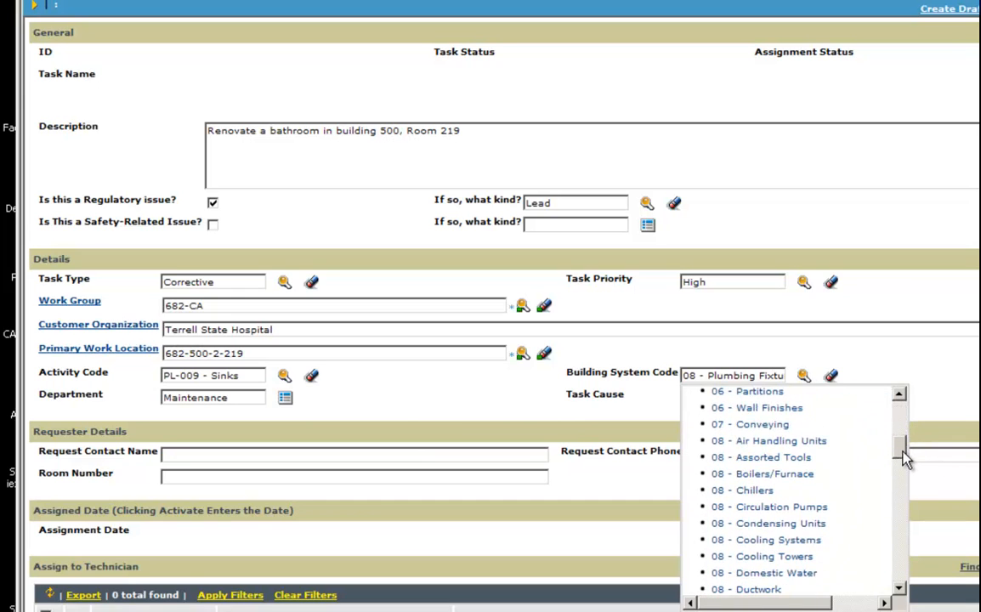
left_click(767, 536)
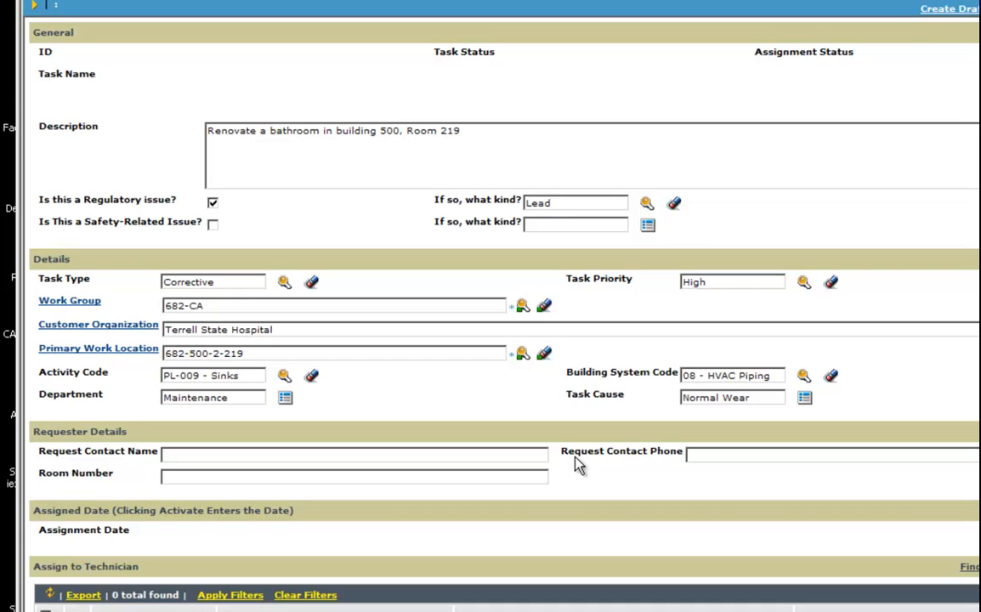
left_click(286, 399)
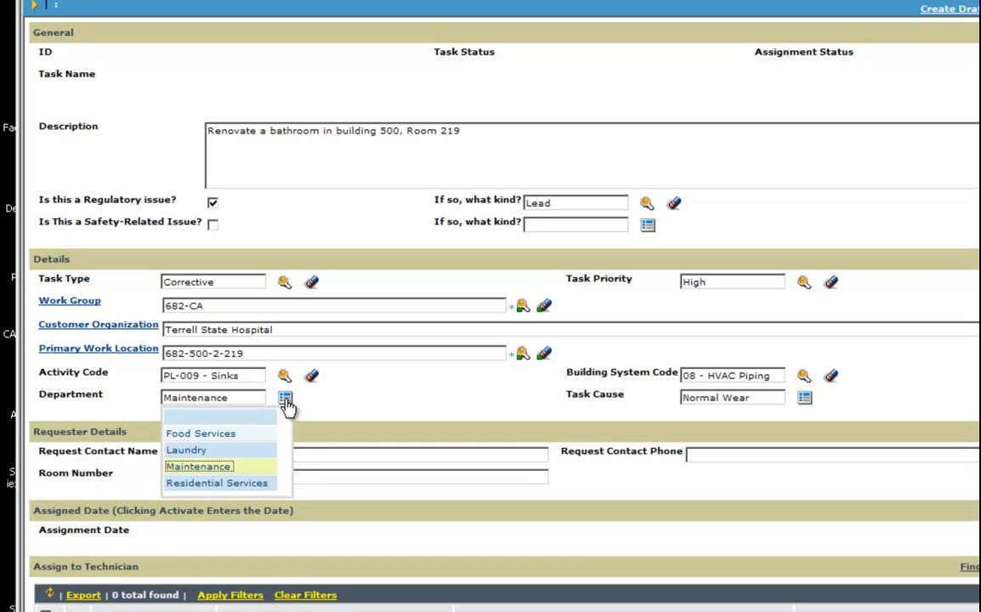
left_click(201, 467)
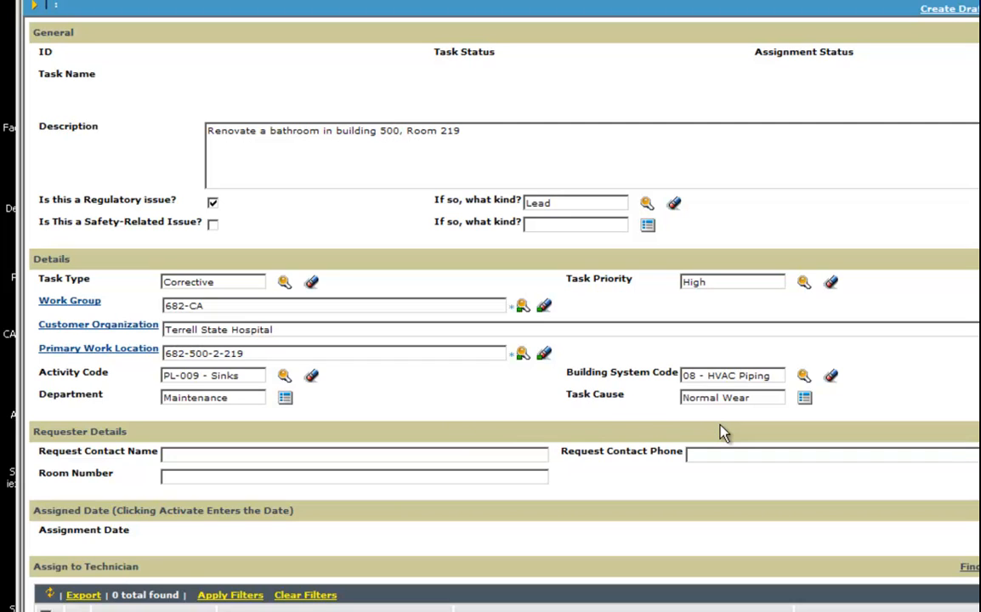
left_click(804, 399)
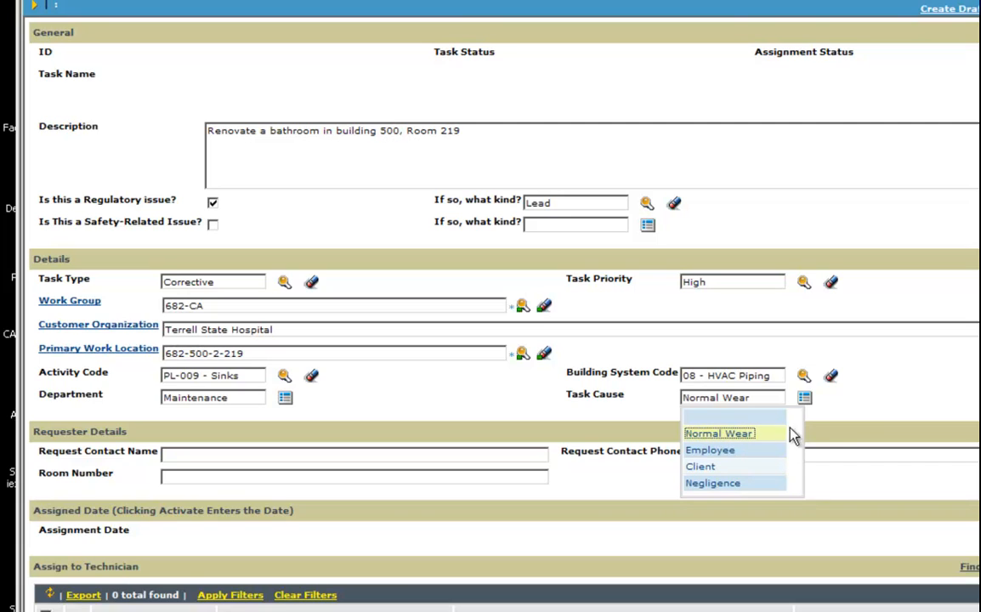
left_click(837, 431)
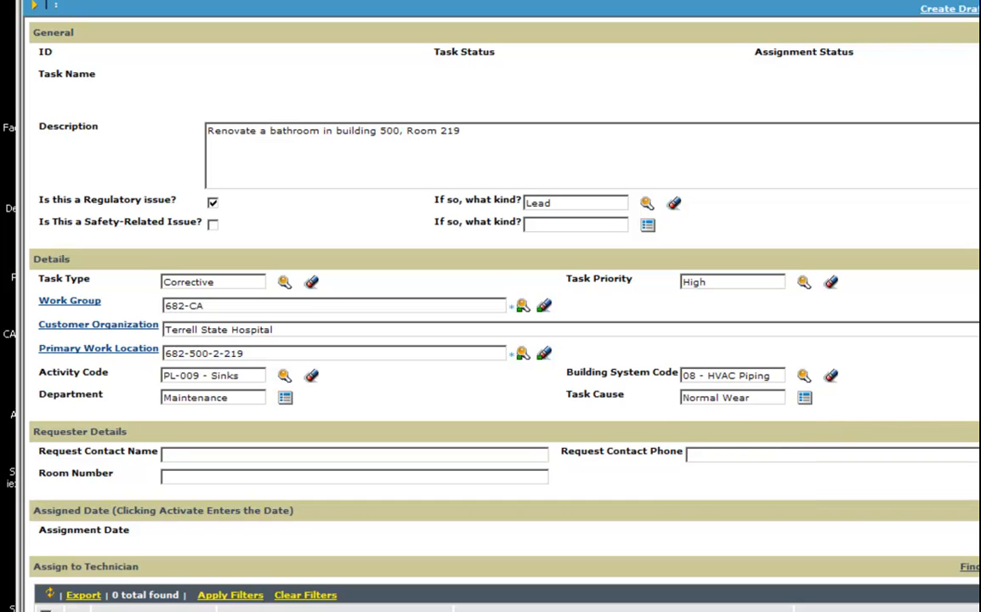
Enter the building manager's name as Request Contact Name and their phone number as Request Contact Phone
scroll(501, 306, "down", 5)
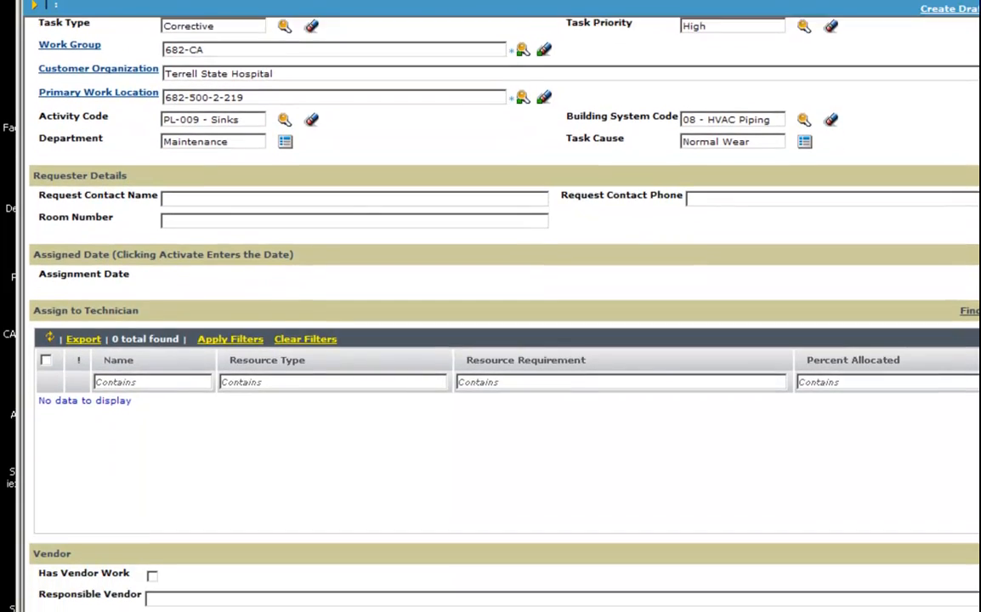
scroll(501, 306, "down", 1)
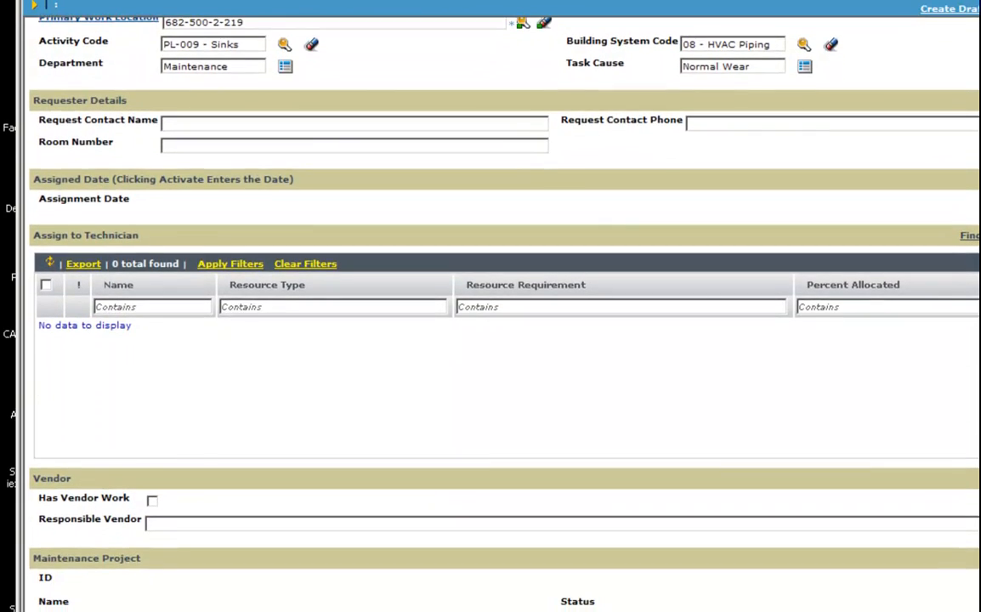
left_click(172, 124)
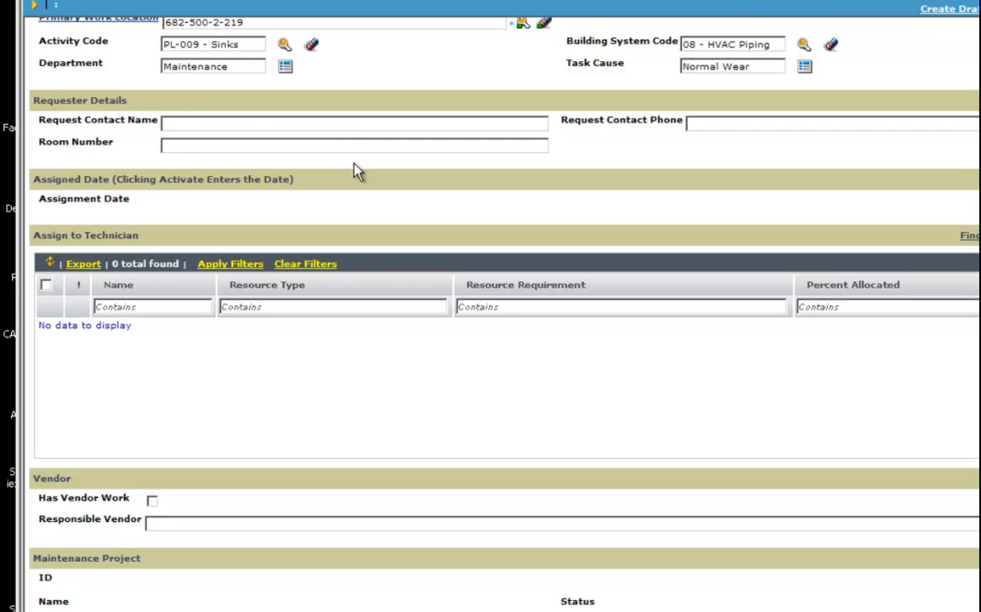
type("Building Manager - John Smi")
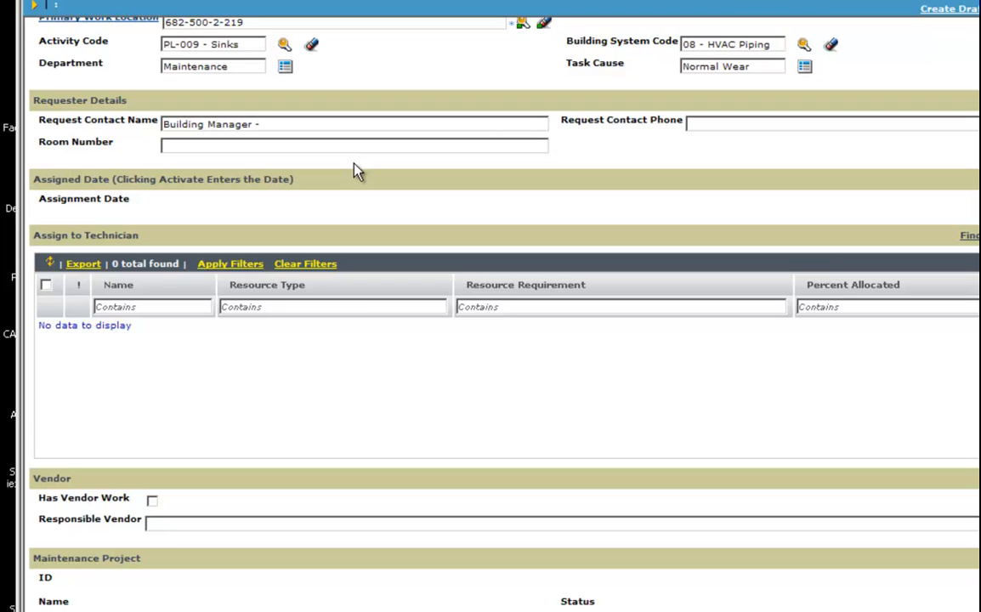
type("th")
key("Tab")
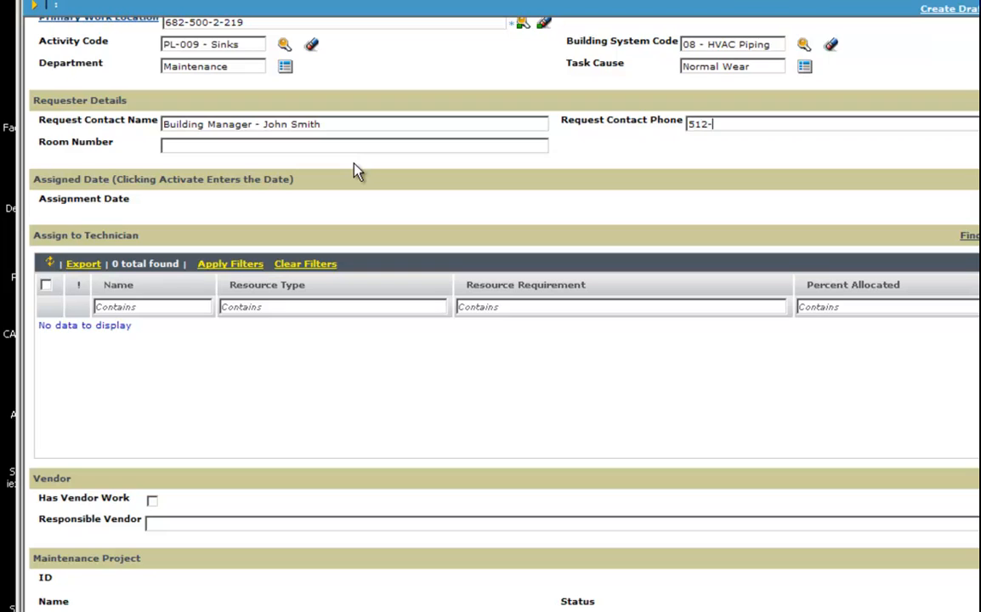
left_click_drag(766, 125, 663, 125)
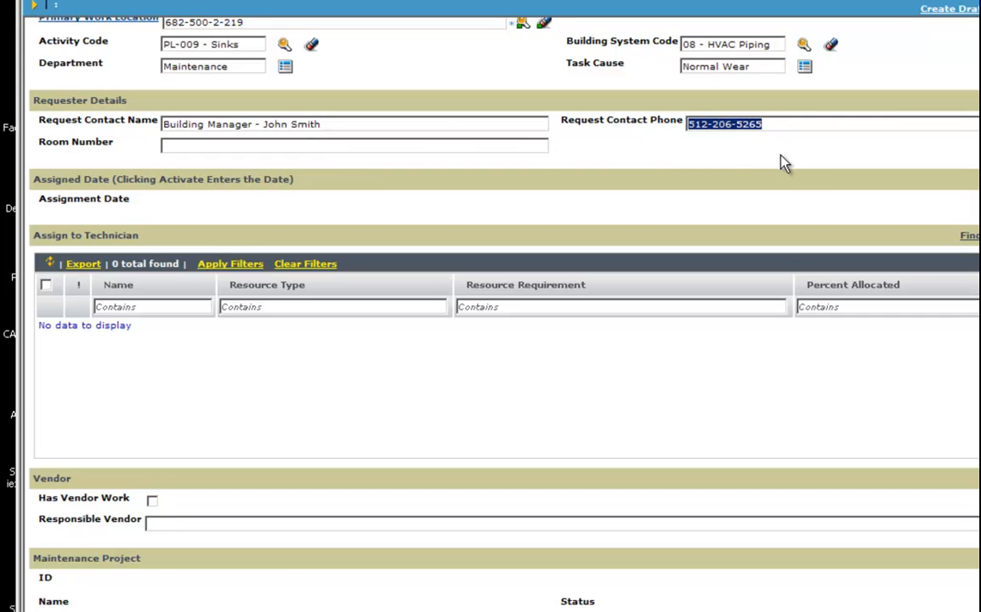
left_click(782, 163)
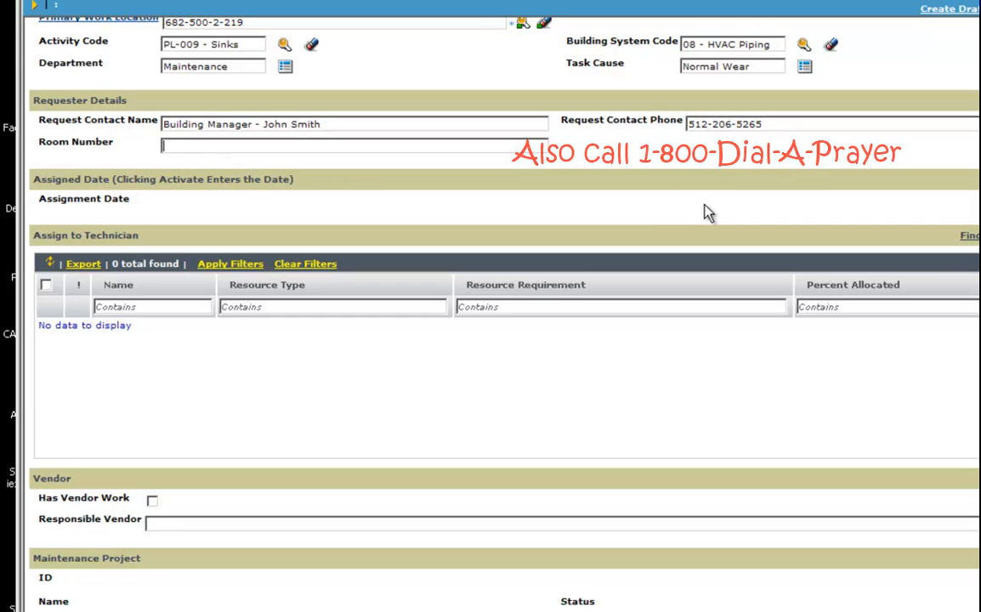
Enter 'Room is behind the telecomm room' in the Room Number field
scroll(708, 213, "up", 2)
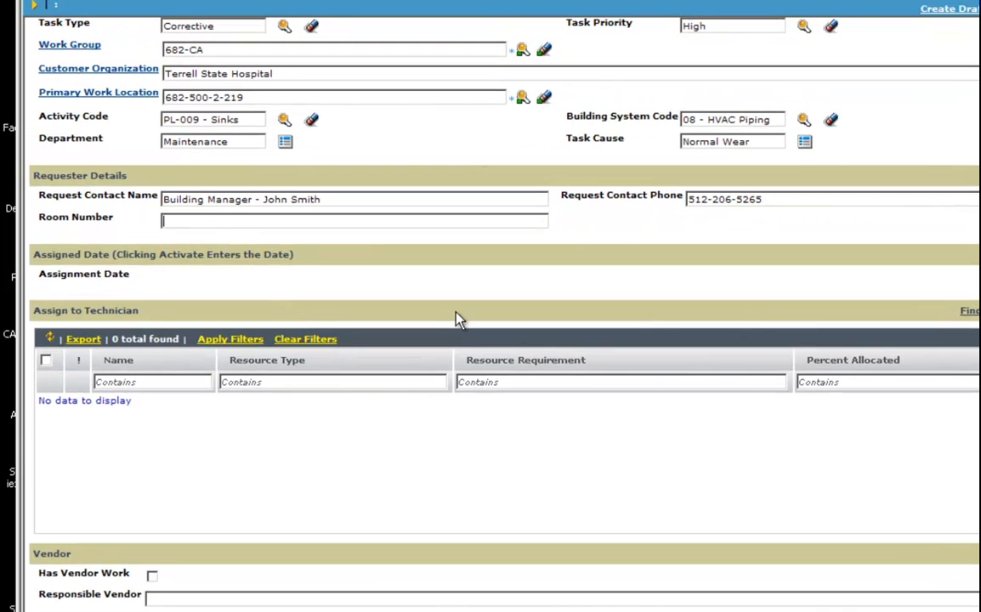
left_click(179, 221)
type("Room is behind ")
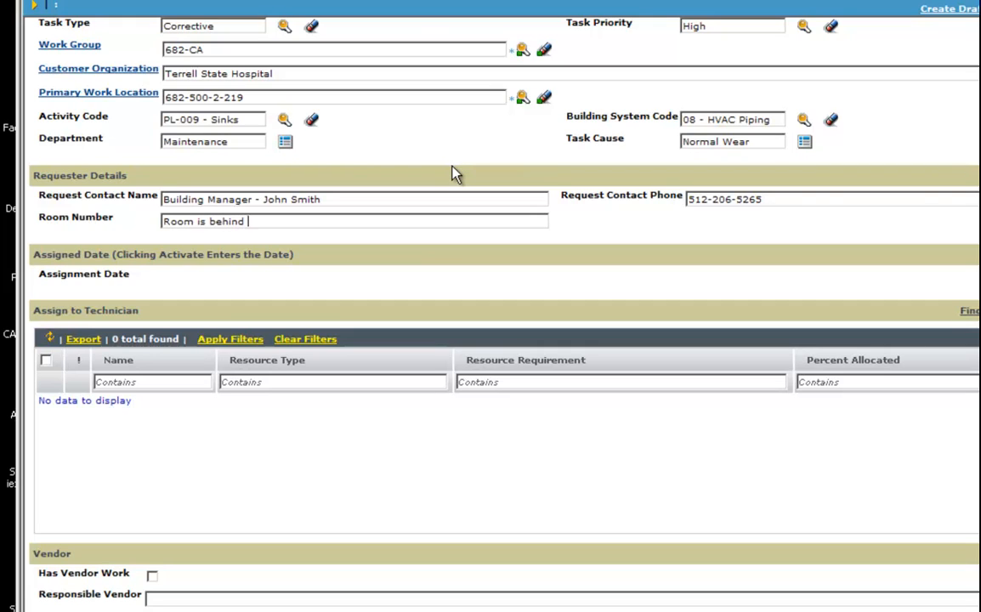
type("the telecomm room")
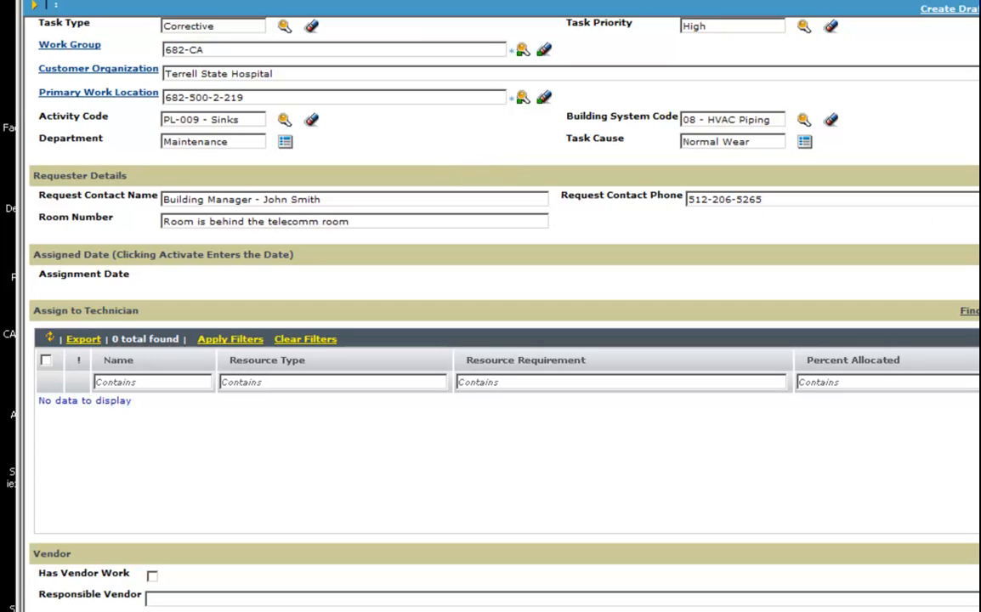
scroll(491, 306, "up", 3)
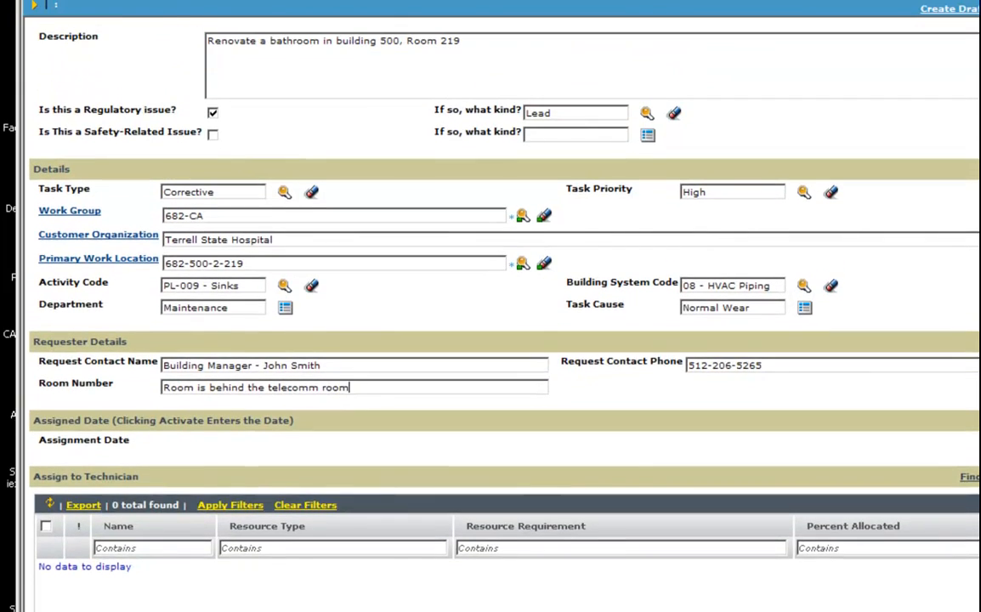
scroll(492, 445, "up", 2)
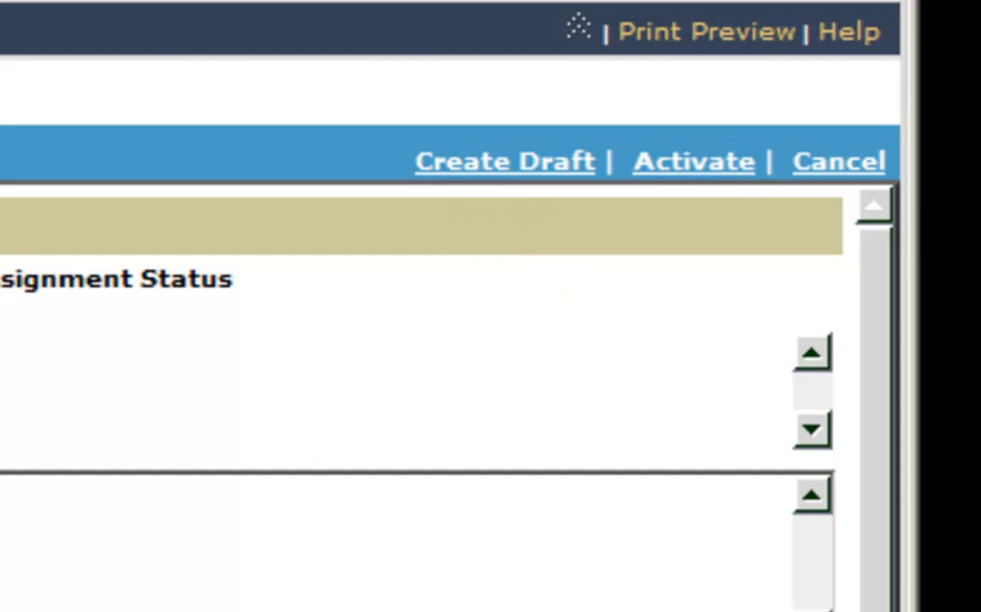
Create the draft and point out its Draft task status and Unassigned assignment status
left_click(470, 164)
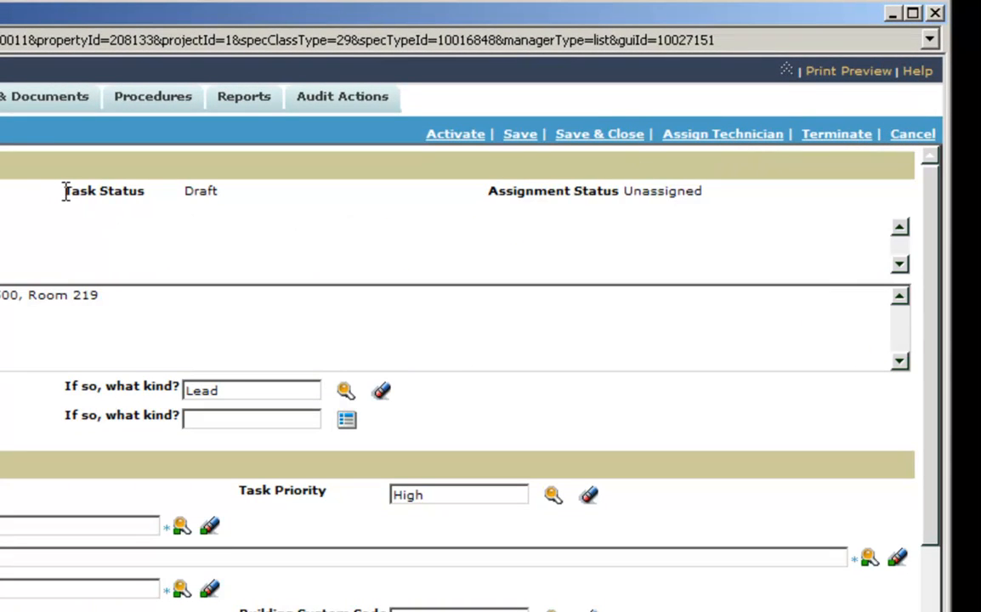
left_click_drag(65, 190, 120, 196)
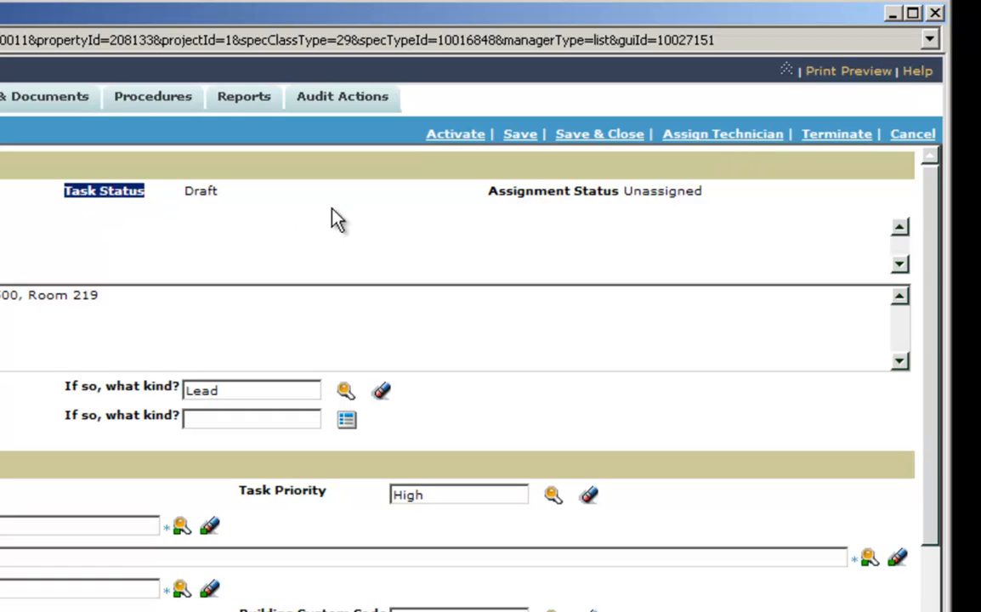
left_click_drag(488, 190, 681, 212)
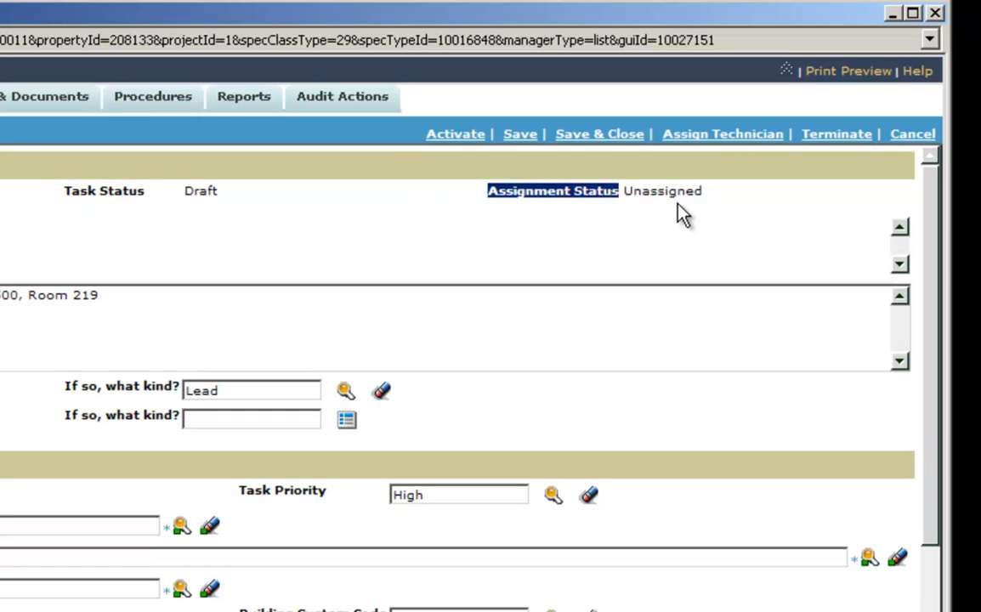
left_click(681, 213)
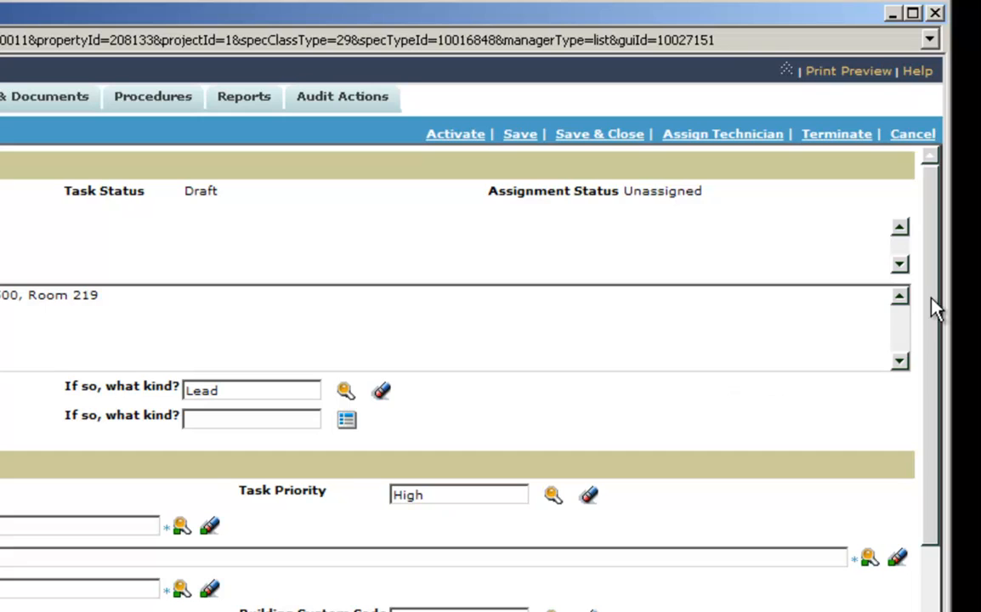
left_click_drag(932, 306, 937, 521)
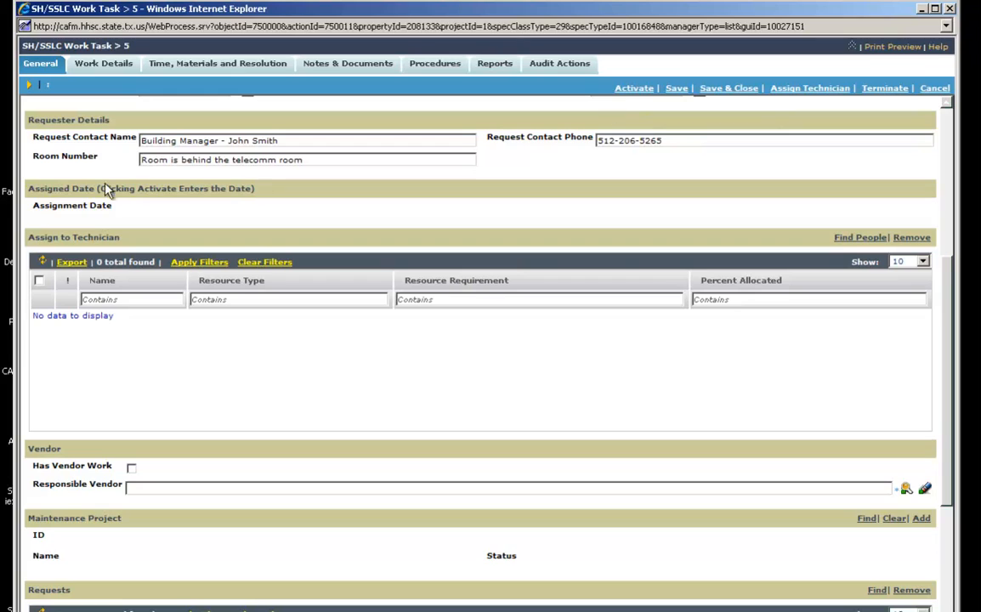
Point out the blank Assignment Date and open the Find People search for a technician
left_click_drag(29, 204, 119, 208)
left_click(139, 193)
left_click(855, 239)
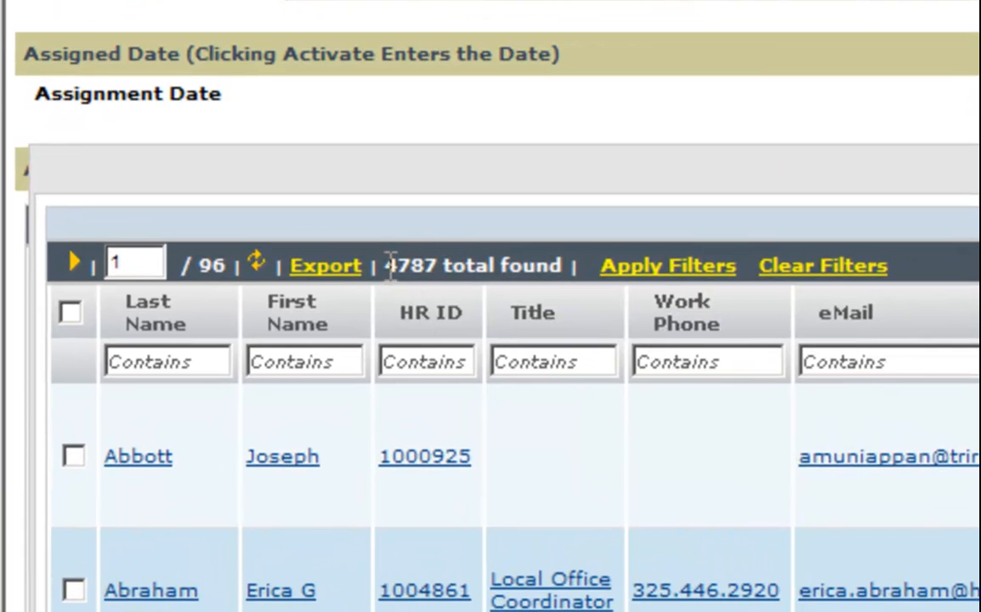
left_click_drag(385, 266, 435, 263)
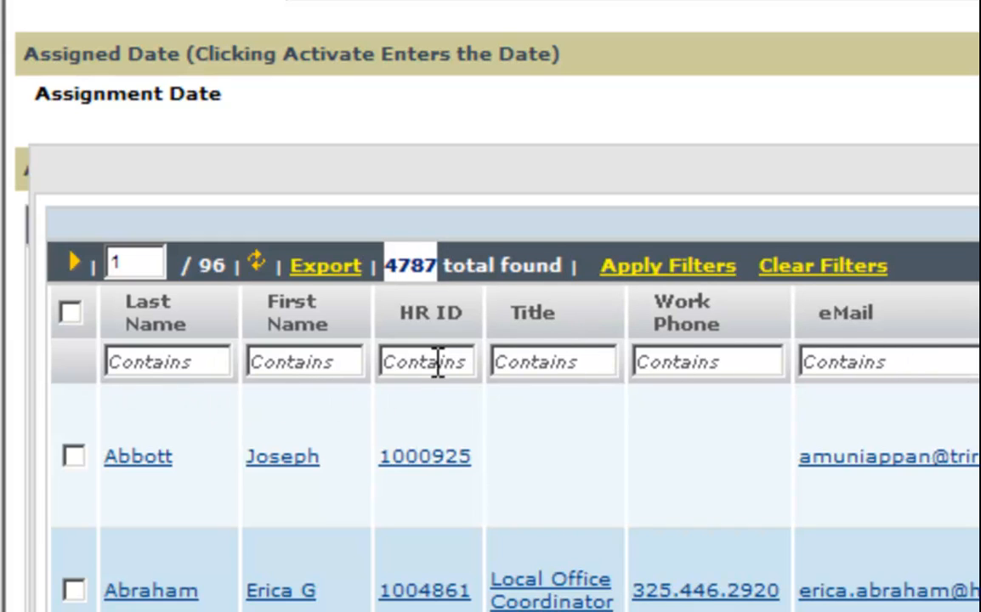
Filter people by the technician's last name and first initial, then assign the single match
left_click(215, 366)
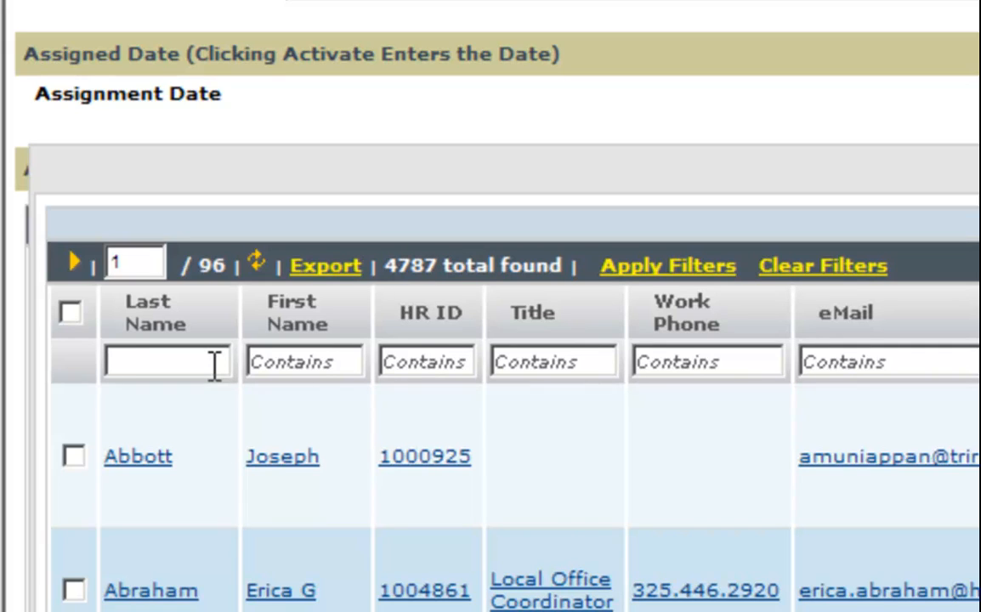
type("Oats")
key("Tab")
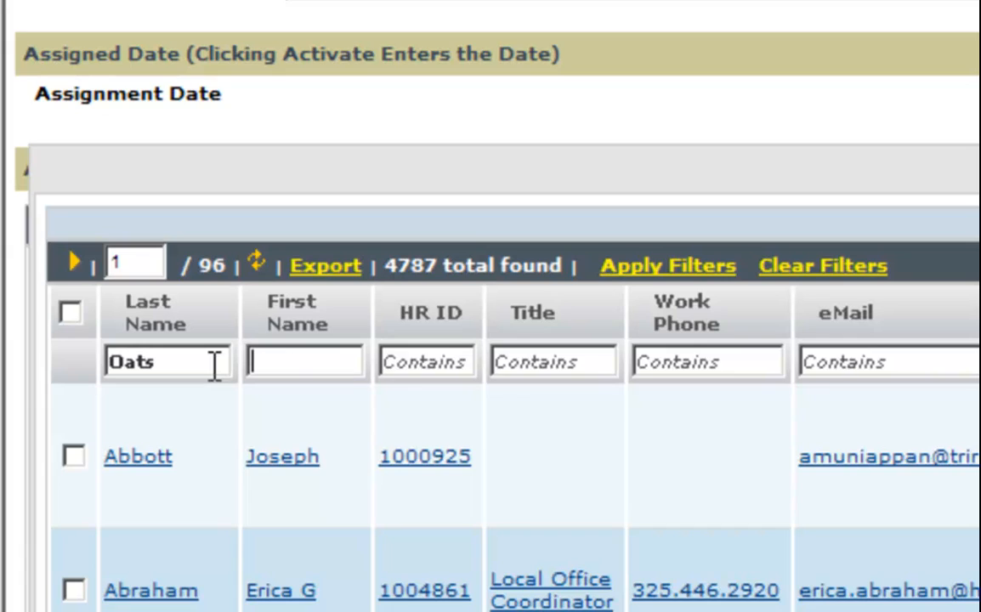
type("B")
left_click(637, 268)
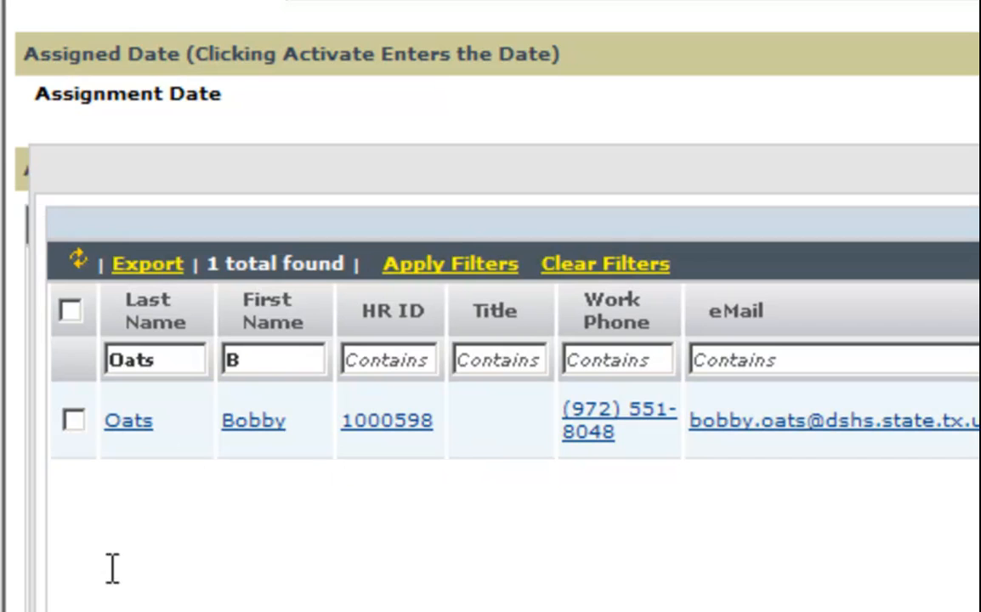
left_click(74, 419)
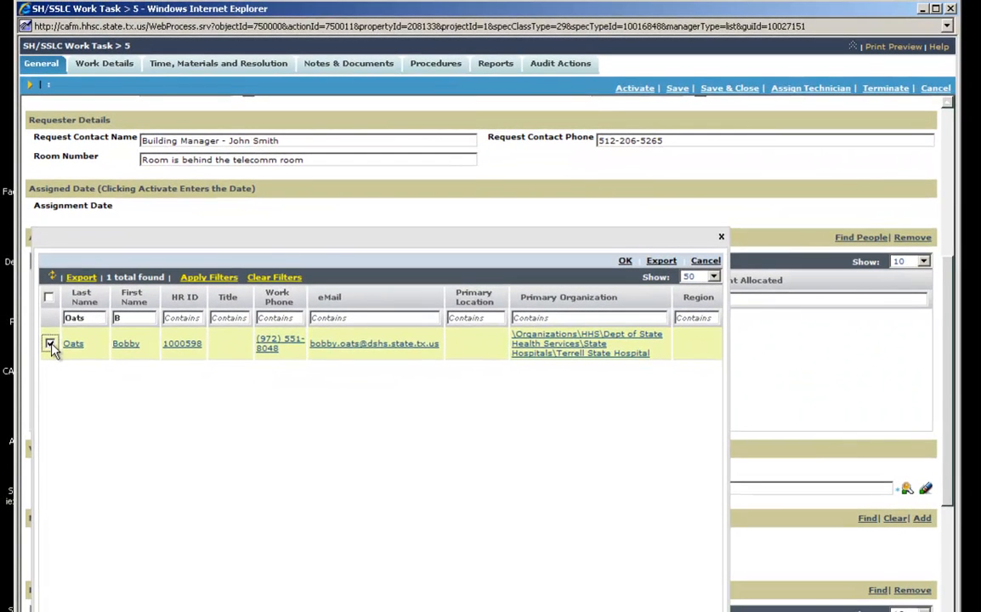
left_click(625, 261)
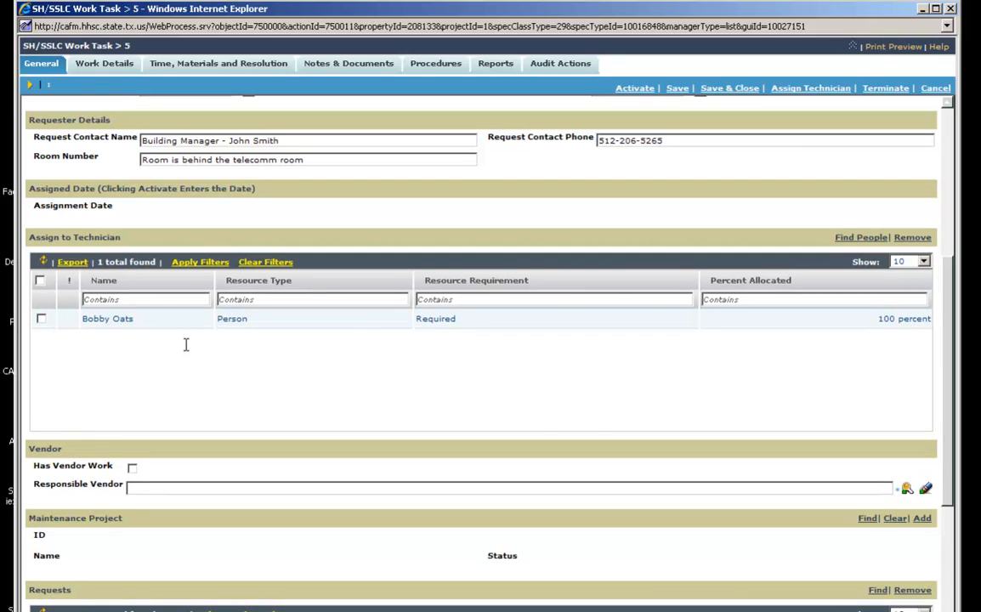
left_click_drag(950, 384, 954, 227)
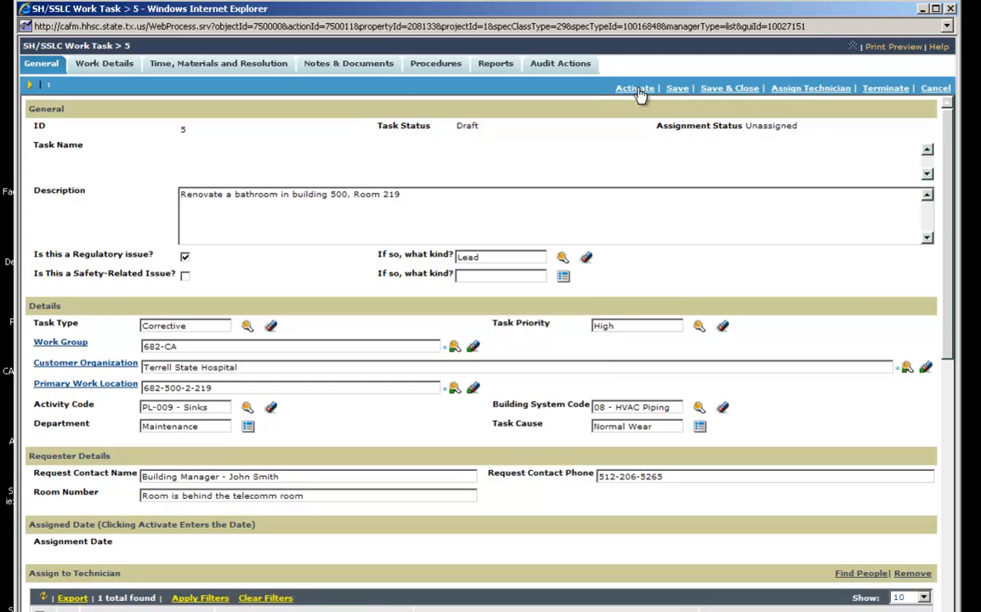
scroll(955, 242, "down", 2)
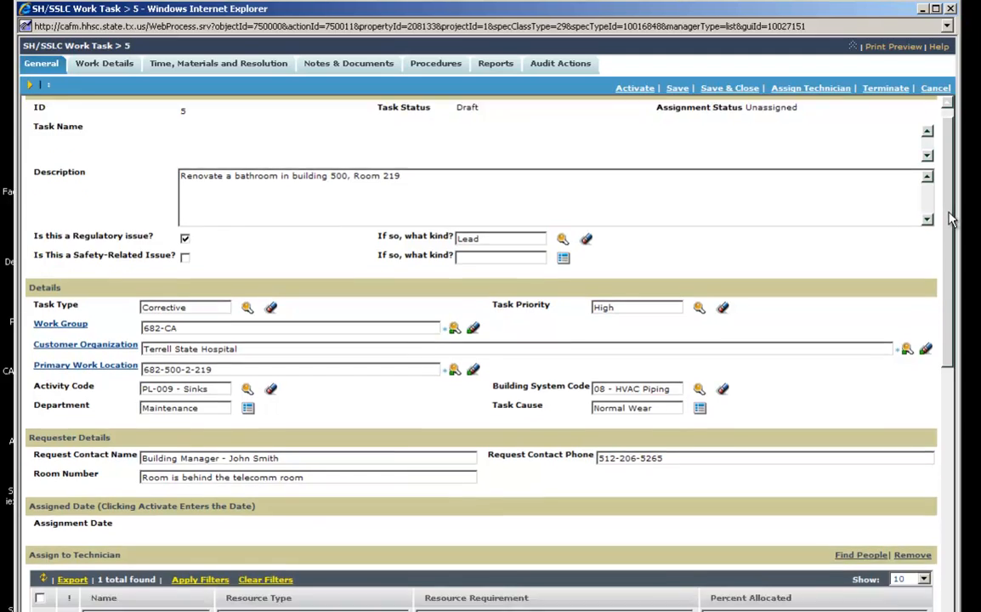
left_click_drag(955, 242, 965, 481)
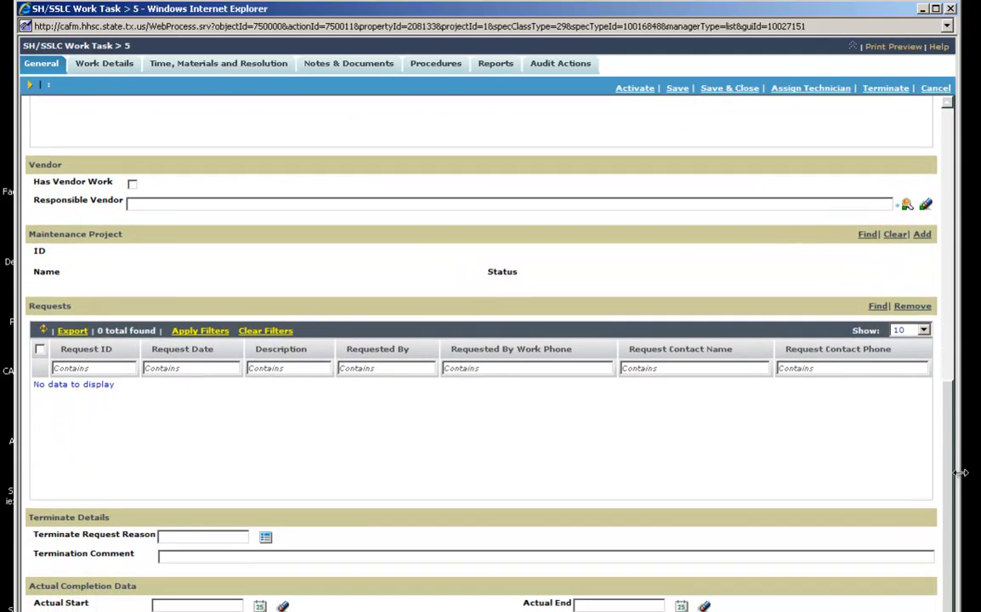
Tick Has Vendor Work in the Vendor section
left_click(132, 184)
left_click(906, 205)
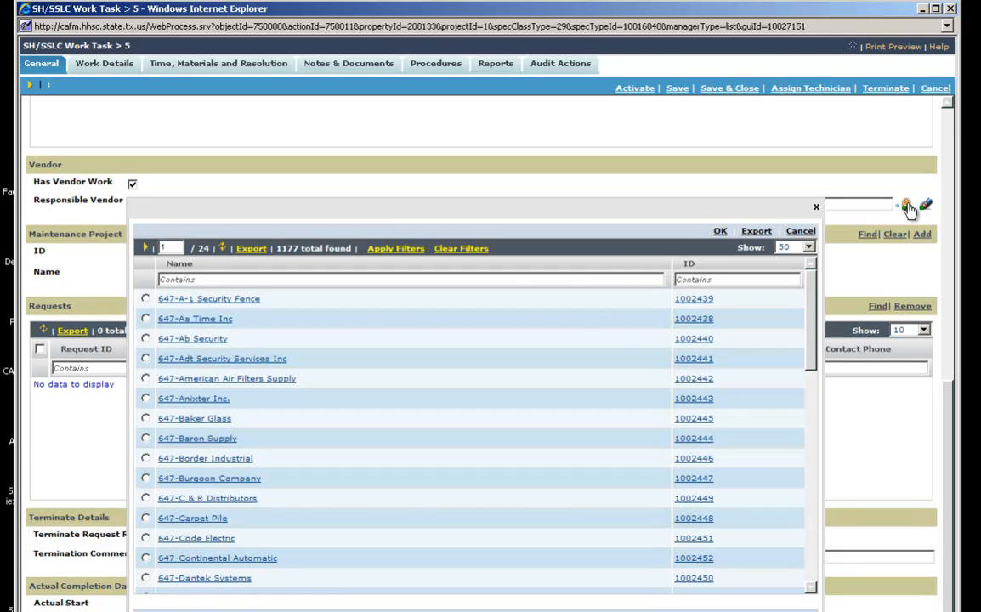
left_click(262, 281)
type("682")
left_click(397, 250)
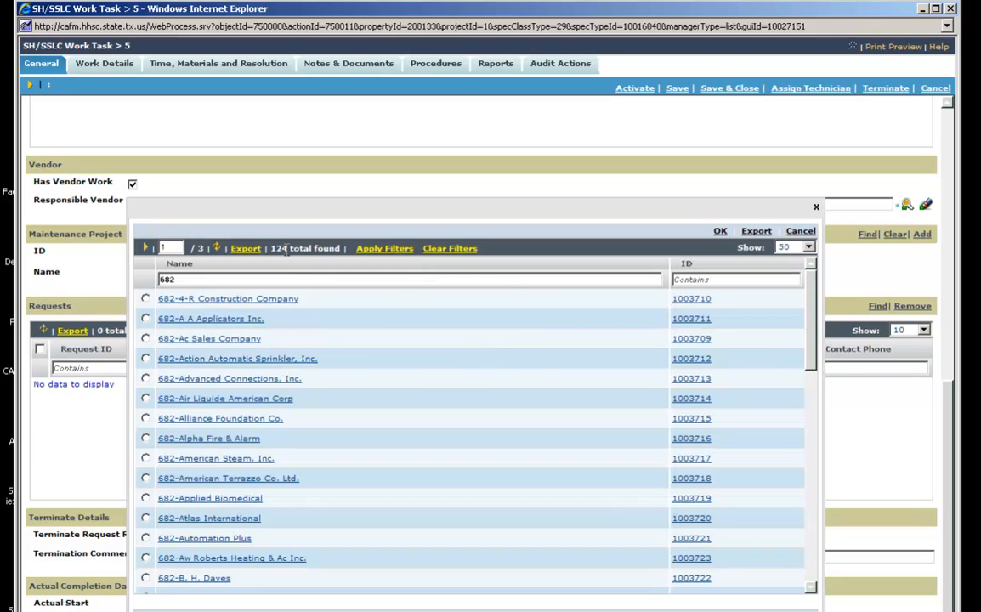
left_click_drag(281, 249, 272, 248)
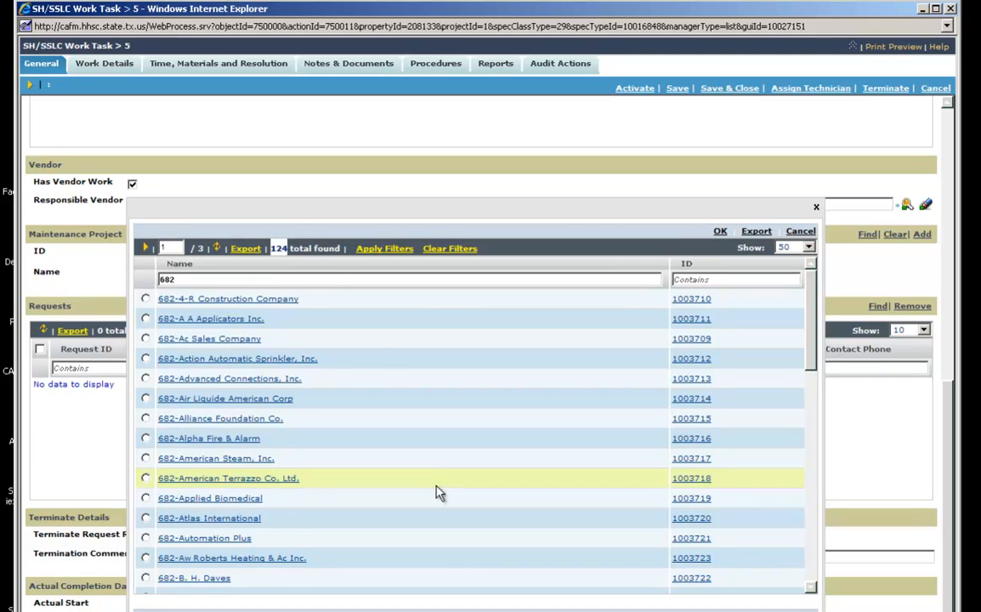
left_click(147, 578)
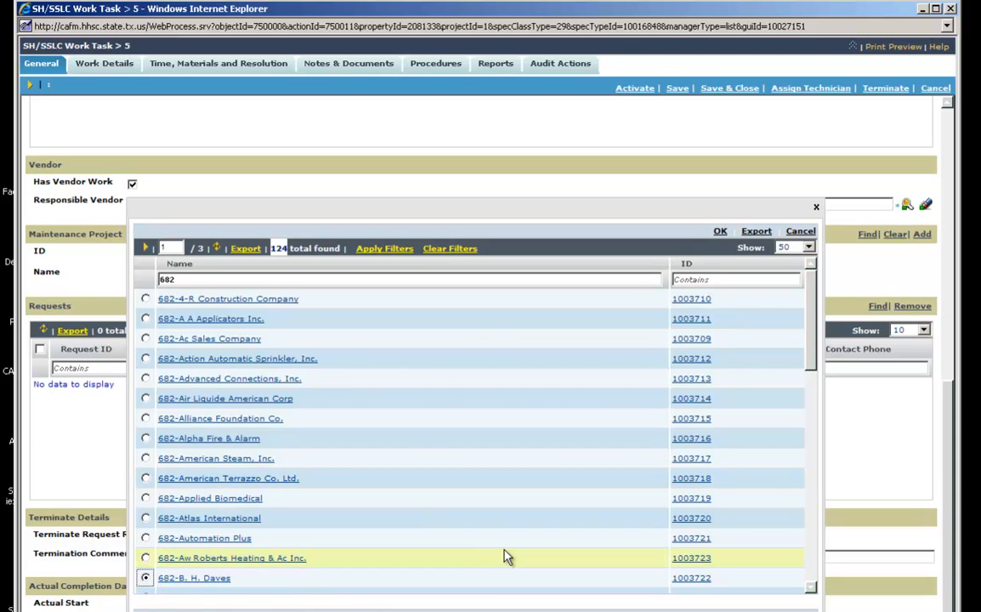
left_click(719, 232)
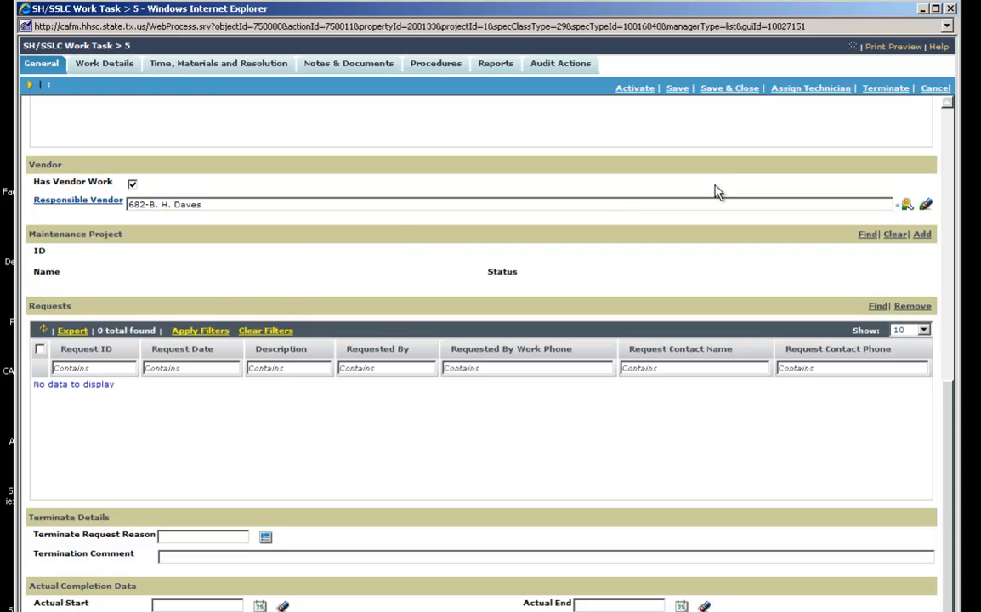
left_click(926, 207)
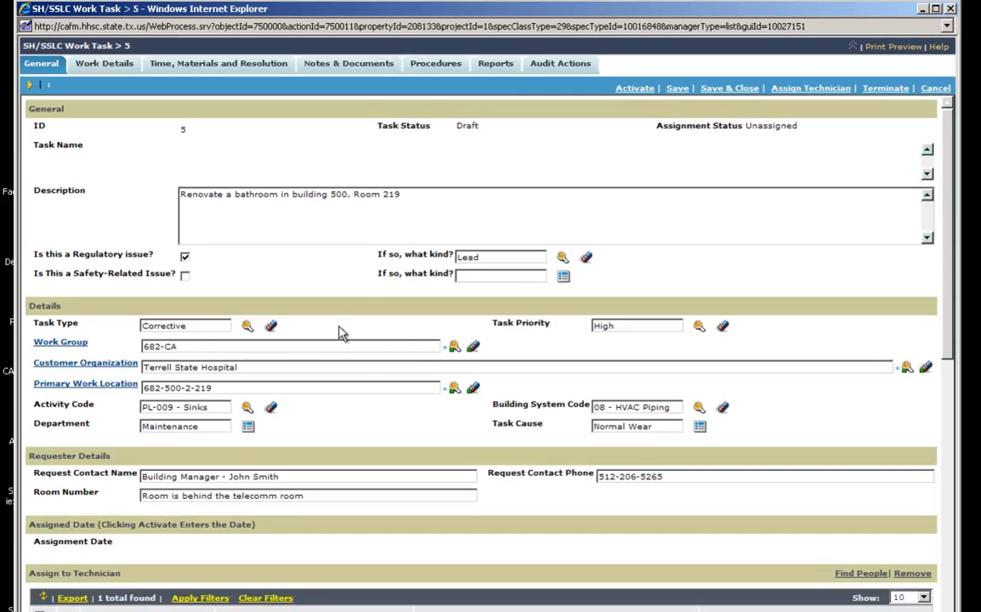
Type 682-C in Responsible Vendor and choose 682-Clifford Power Systems from the suggestions
left_click_drag(950, 255, 950, 536)
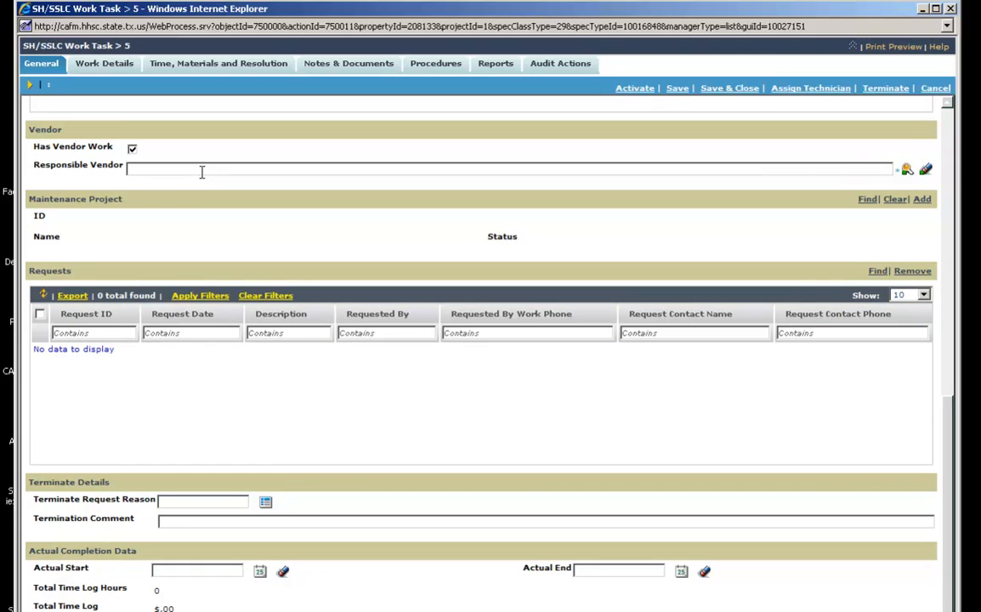
type("682")
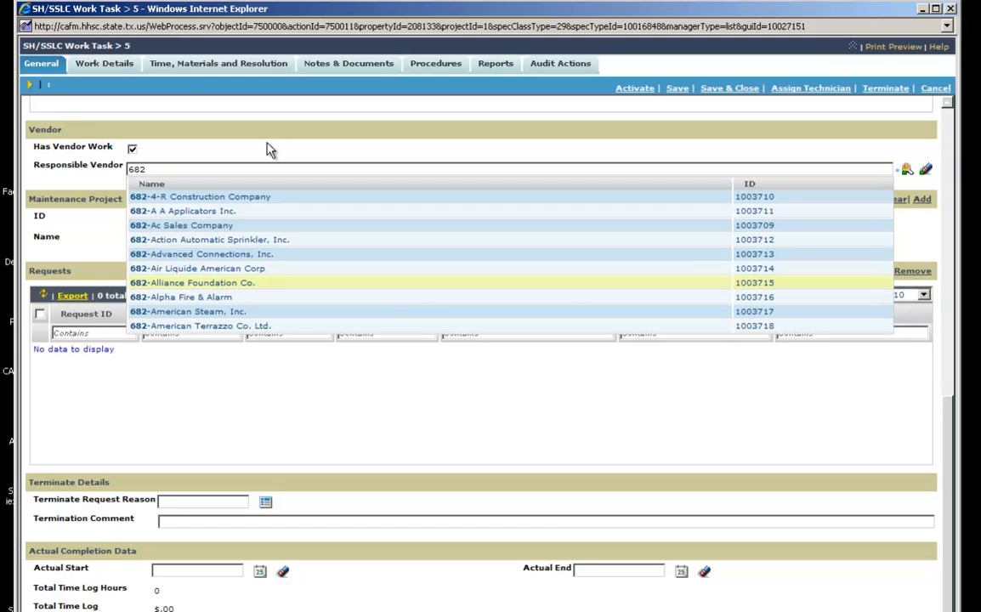
type("-")
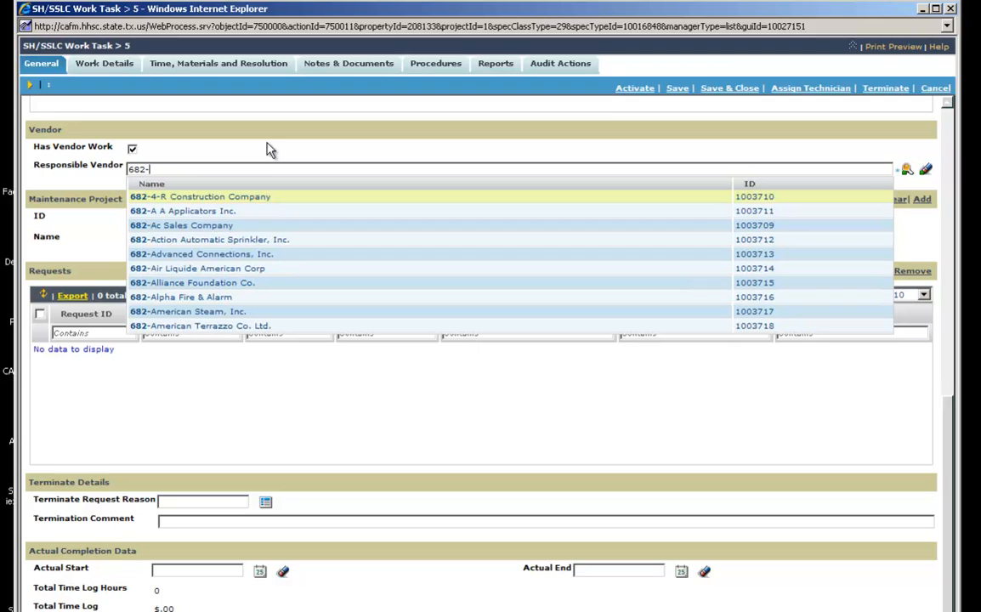
type("B")
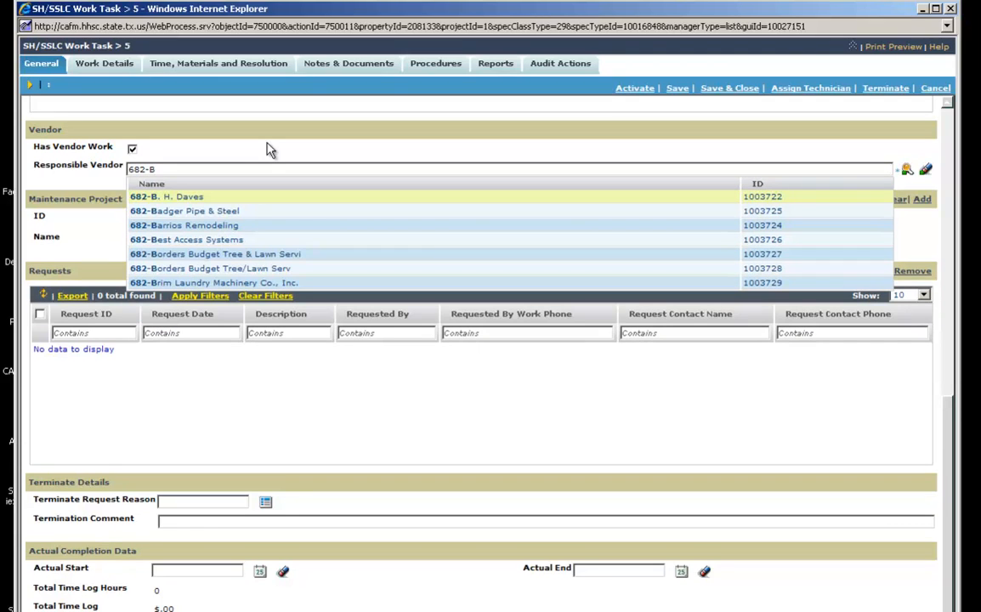
key("Down")
key("Down")
key("Down")
key("Down")
key("Down")
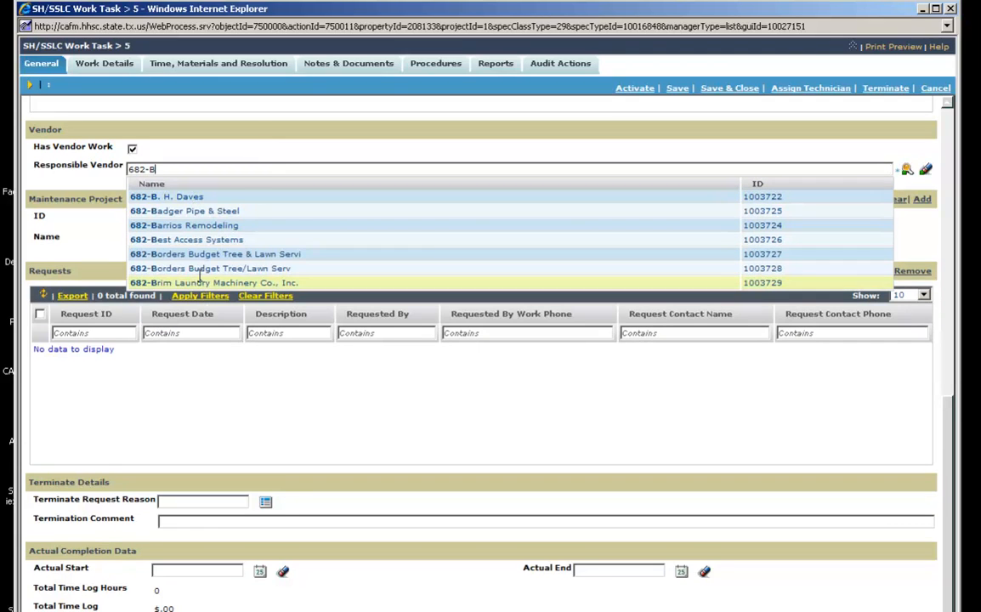
key("BackSpace")
type("C")
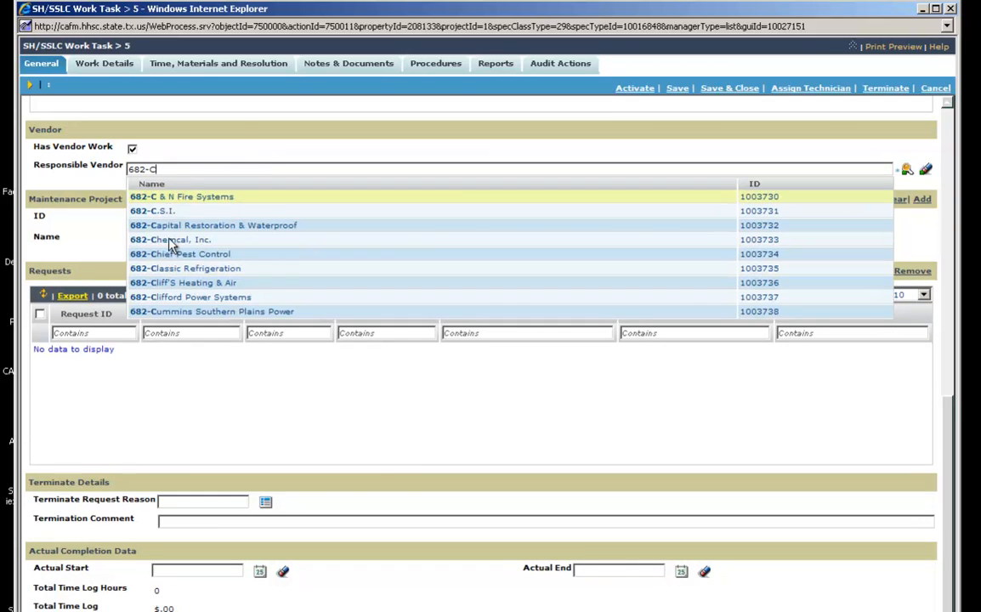
left_click(182, 296)
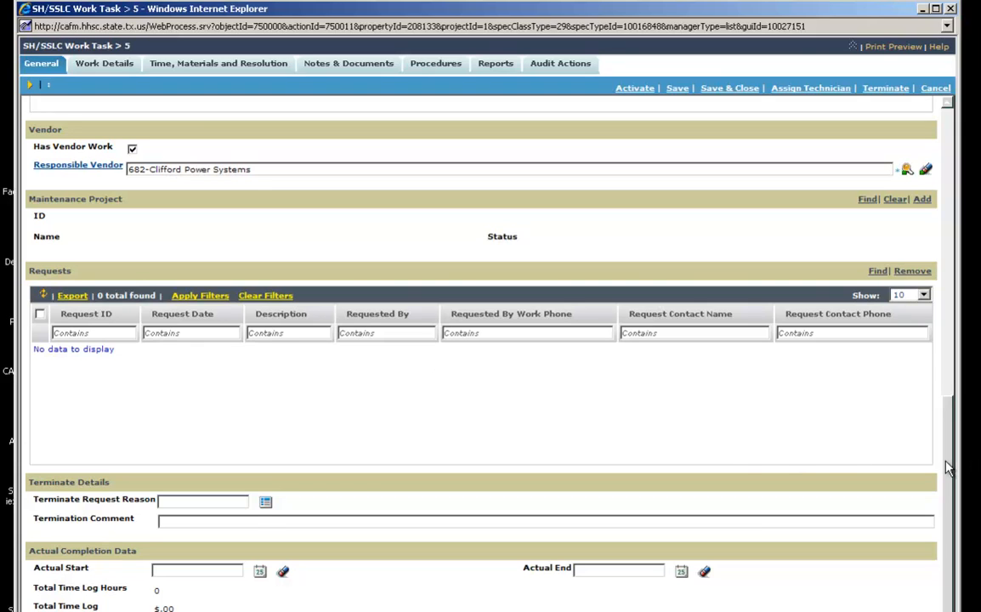
scroll(952, 489, "down", 1)
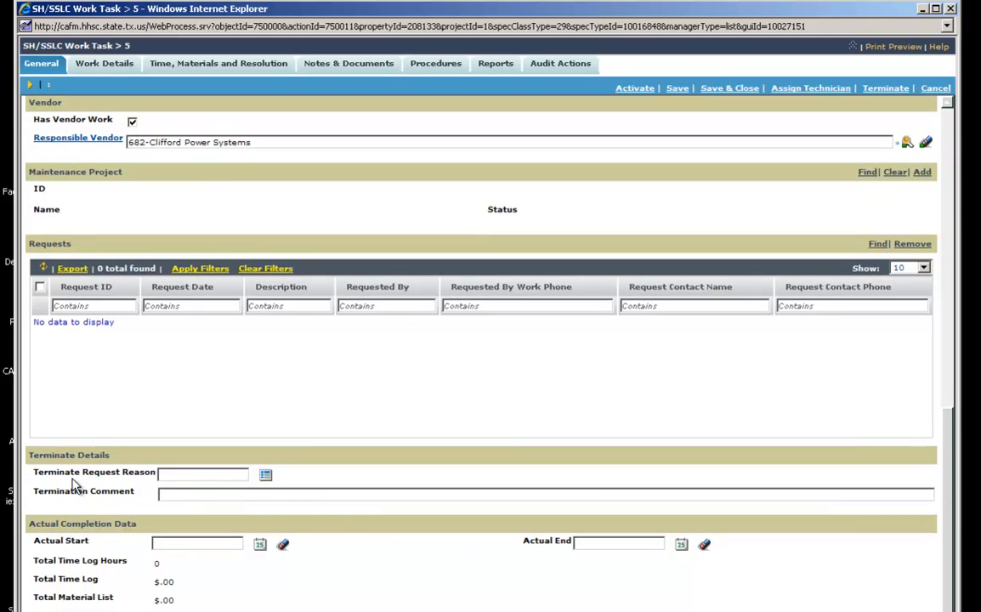
left_click(171, 490)
left_click_drag(27, 524, 118, 522)
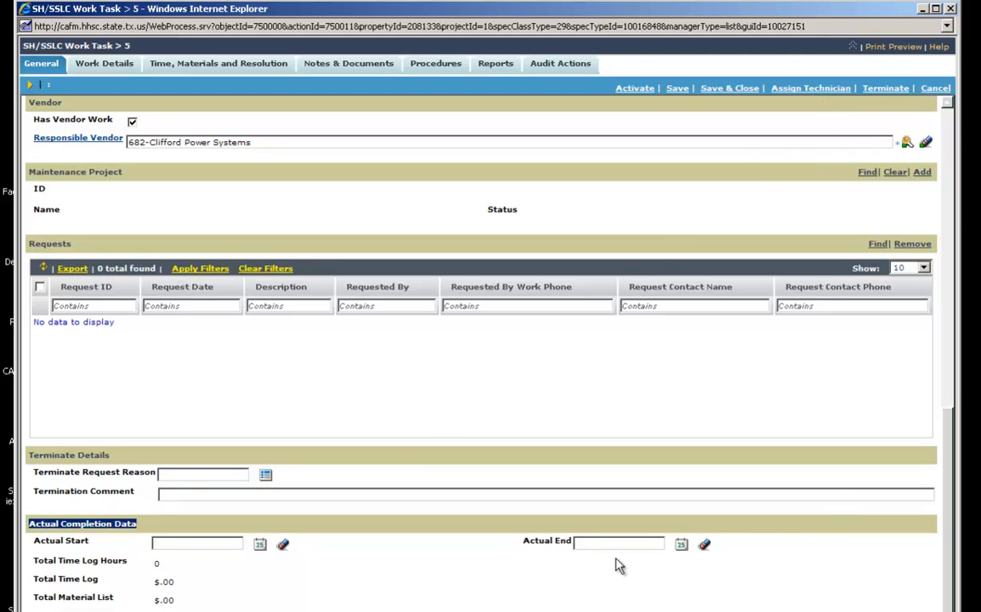
Enter 08/06/2012 as the Actual Start, giving 08/06/2012 12:00 AM CDT under Actual Completion Data
left_click(259, 547)
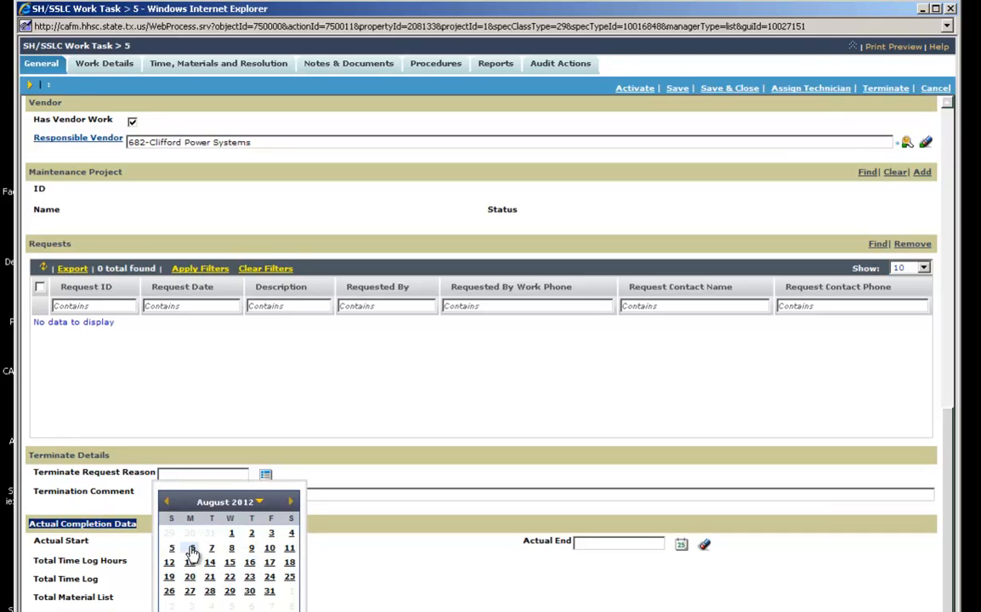
left_click(191, 549)
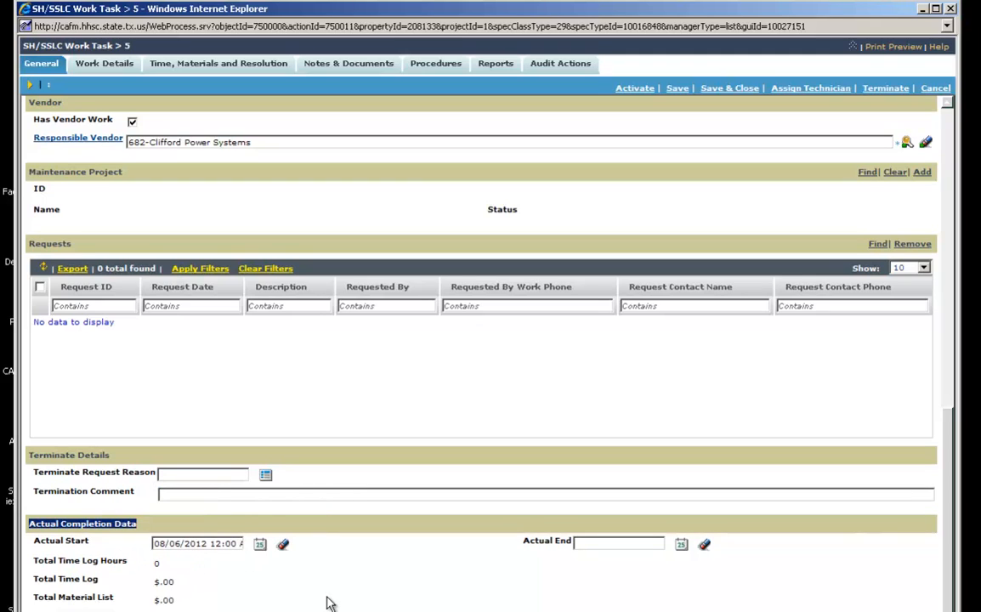
left_click_drag(155, 544, 340, 567)
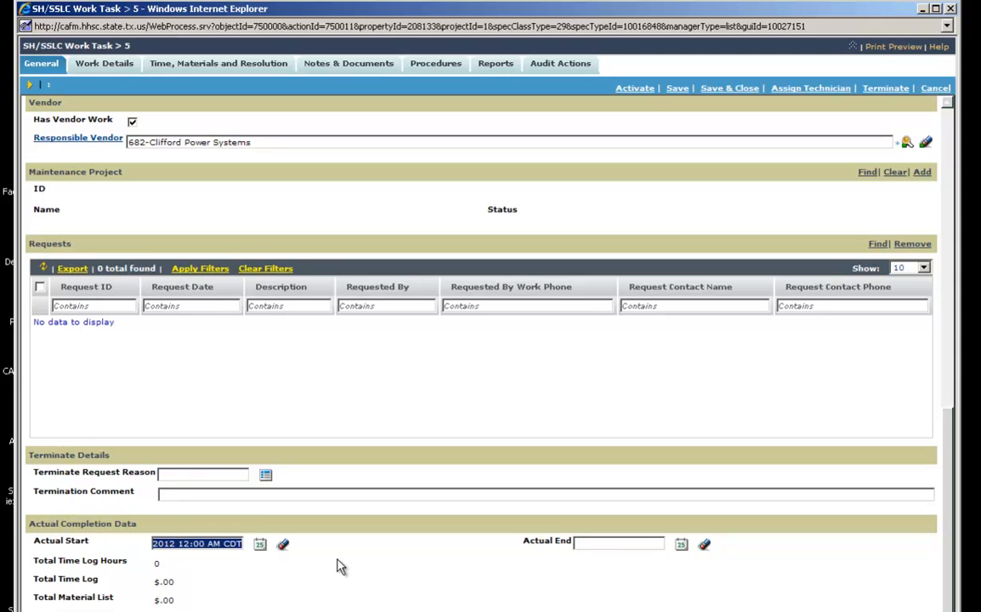
left_click(281, 544)
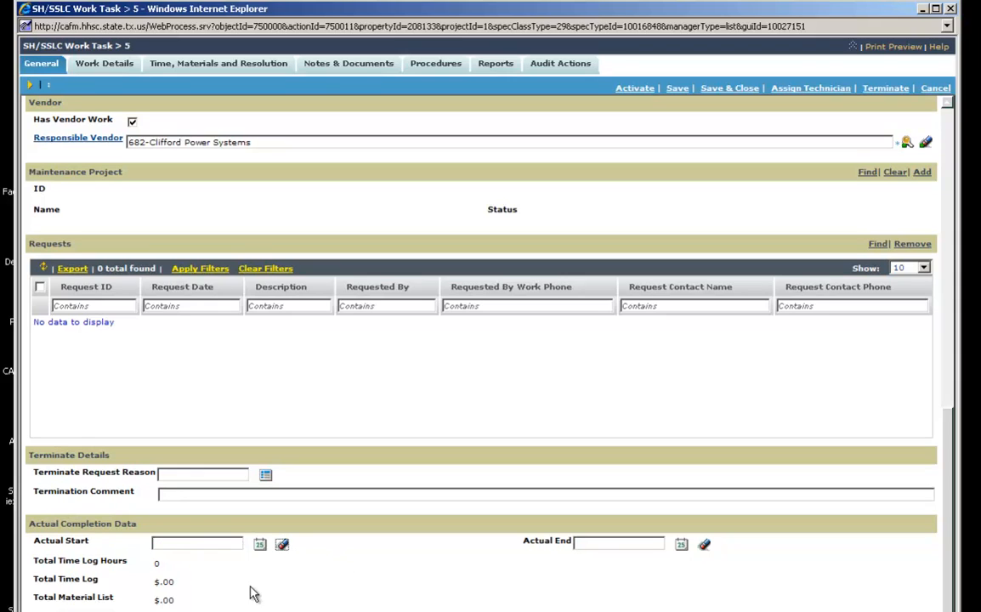
type("08/06/")
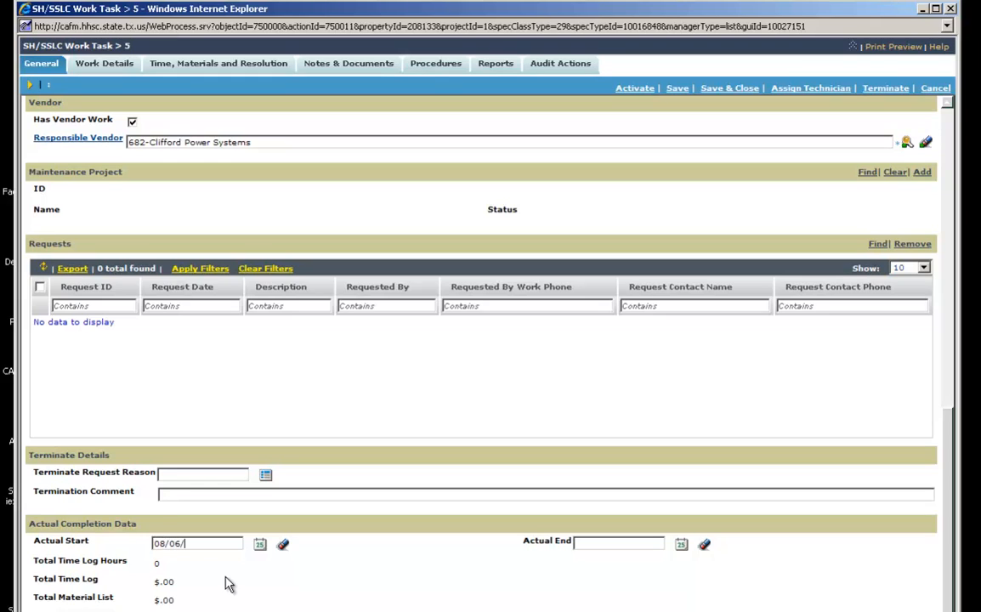
type("2012")
left_click(204, 556)
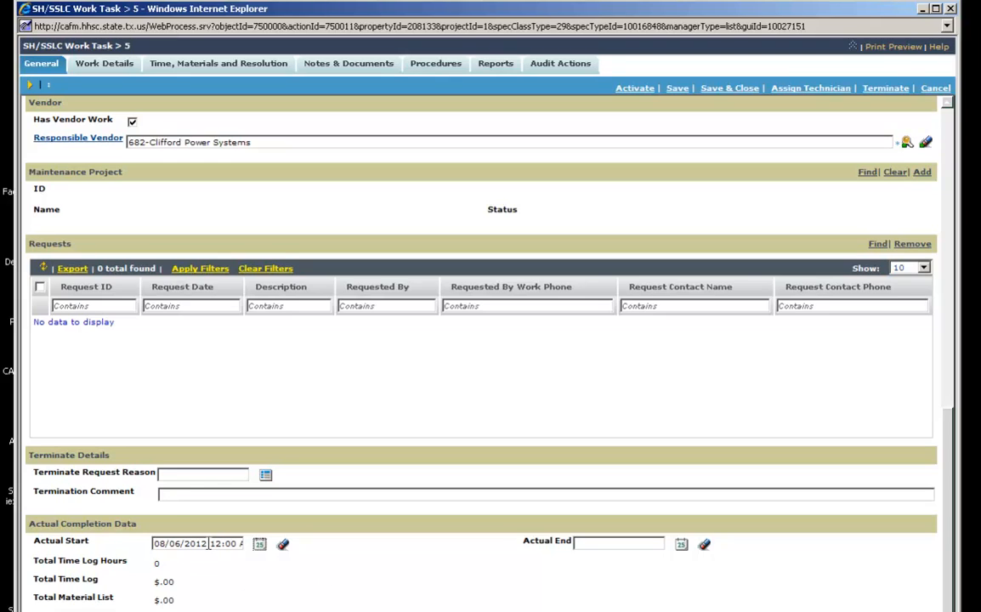
triple_click(211, 543)
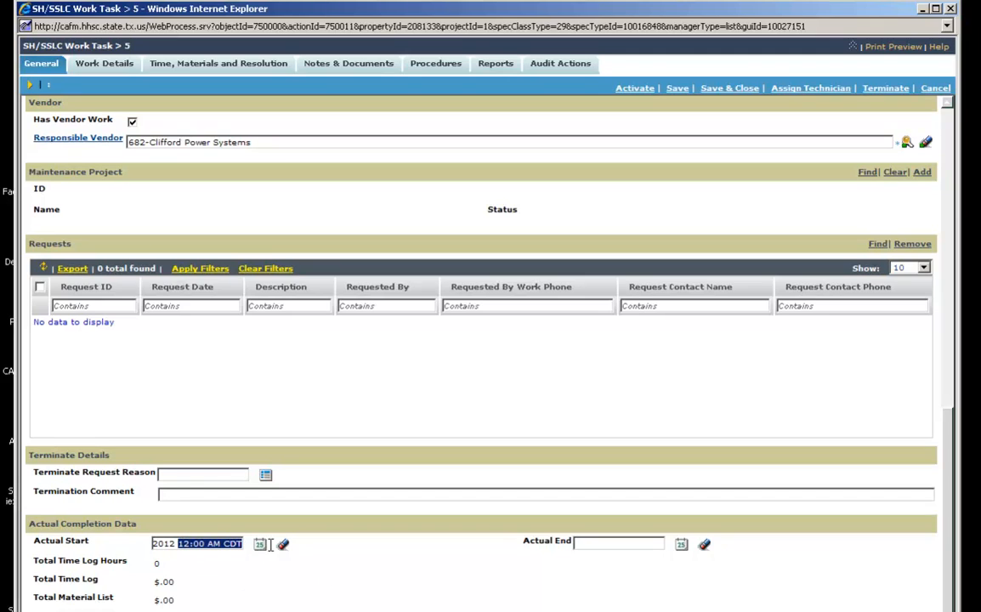
left_click(215, 573)
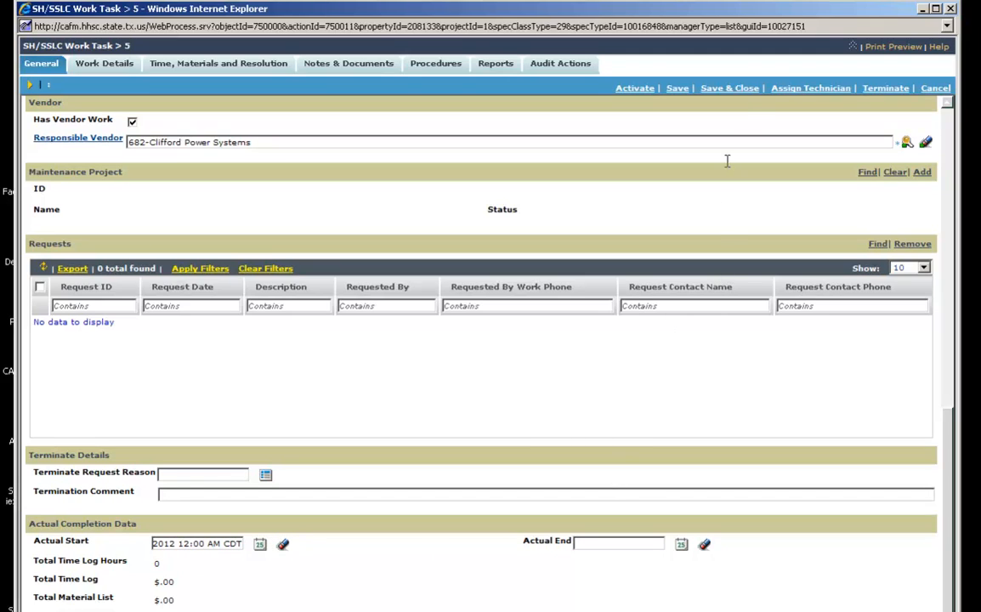
Save Work Task 5 with status Assigned, then Save & Close to return to the home portal
left_click(677, 89)
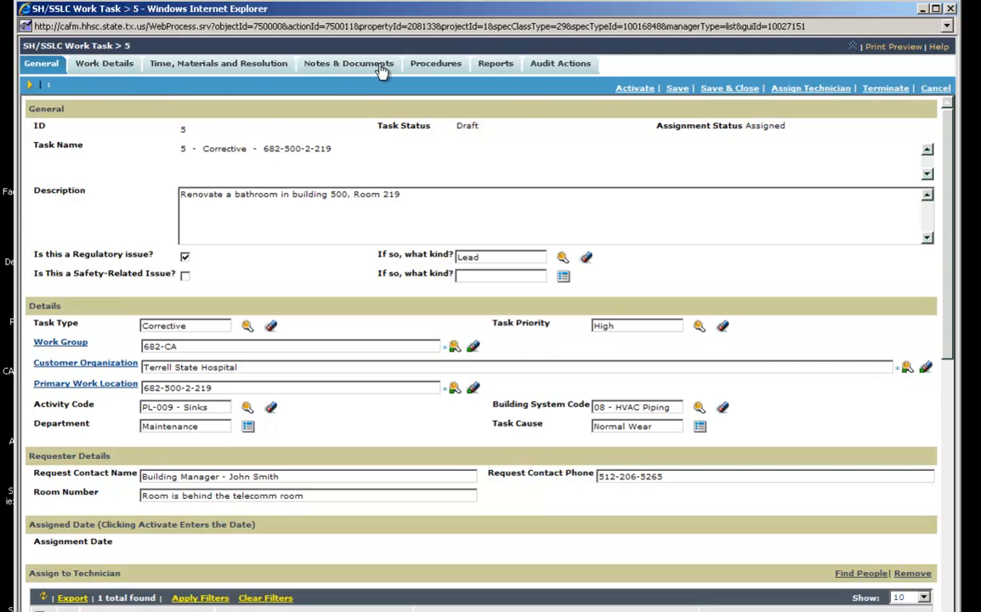
left_click(813, 89)
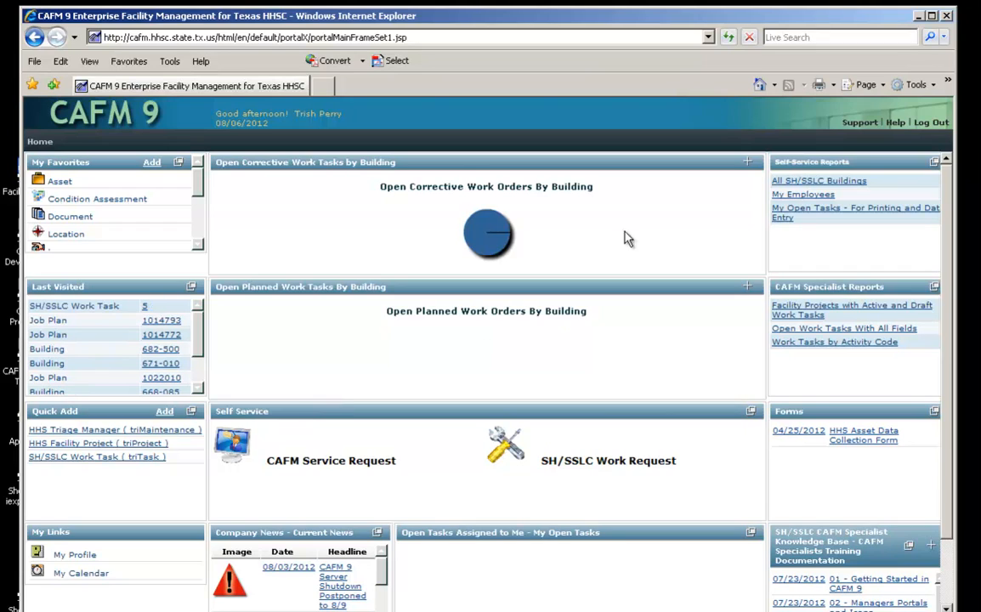
Log out of the portal so the CAFM 9 splash page appears
mouse_move(488, 246)
left_click(938, 125)
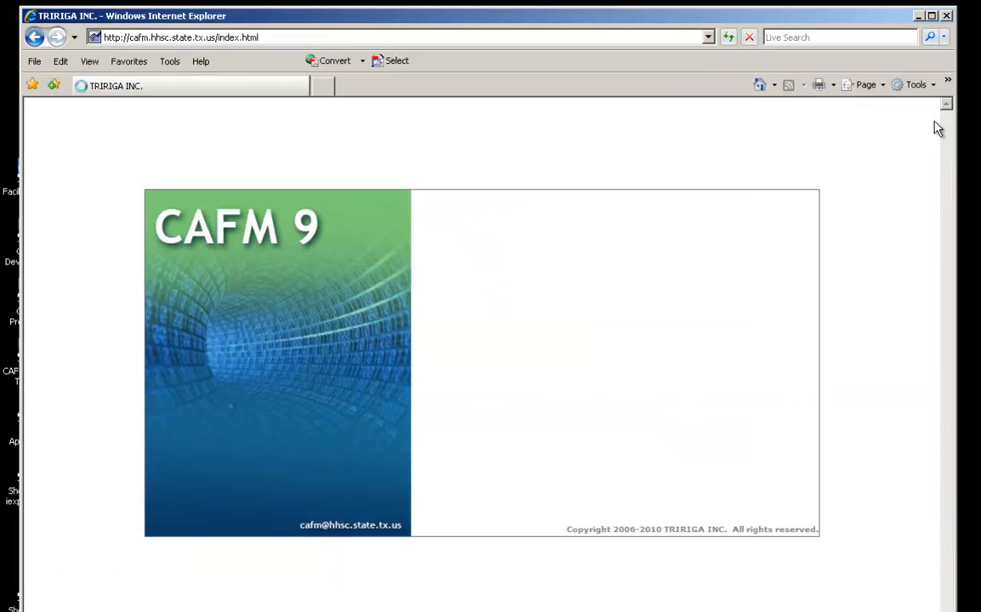